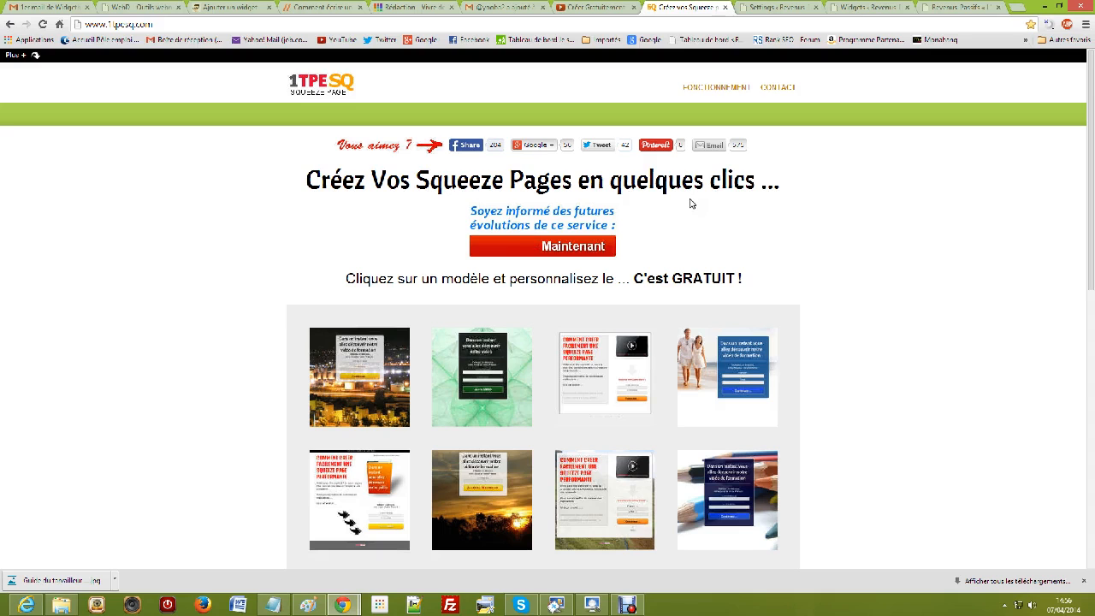
# Look through the gallery of squeeze page templates from the first row to the last
pyautogui.scroll(-1, 401, 240)
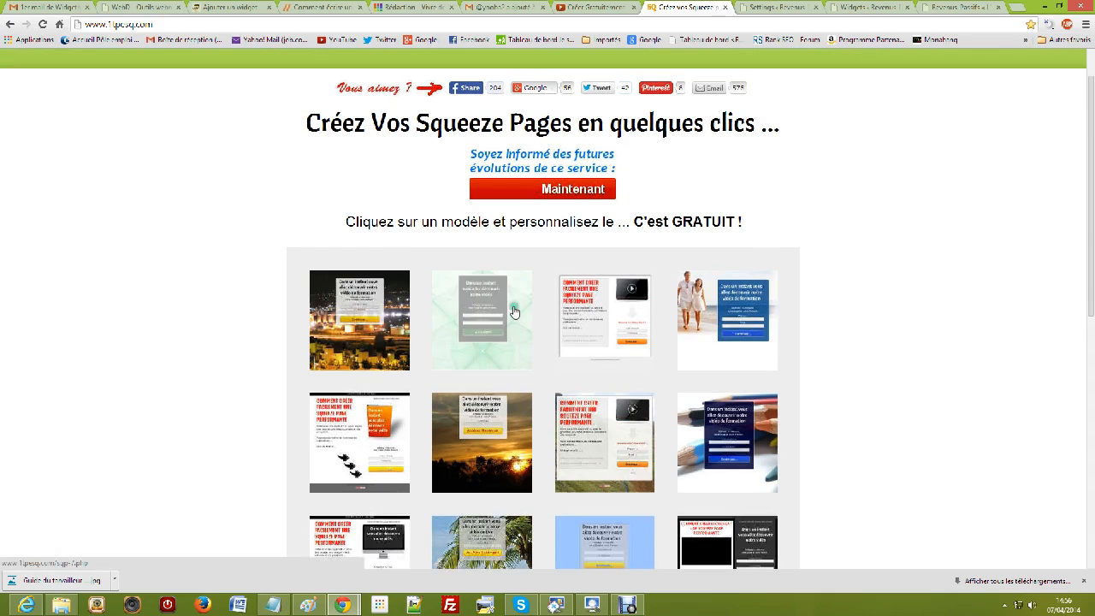
pyautogui.scroll(-2, 514, 311)
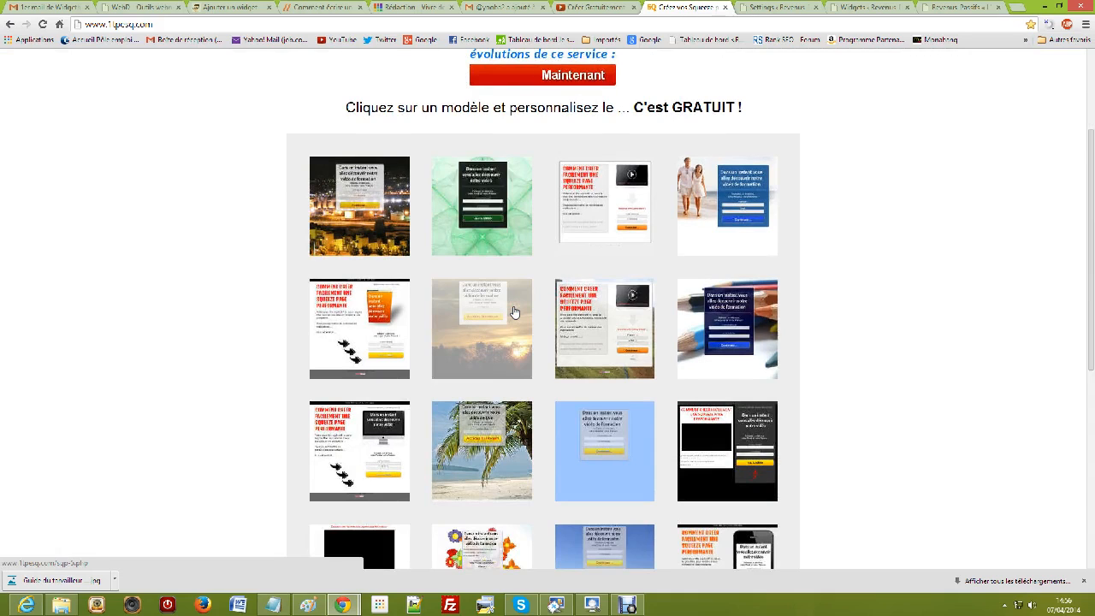
pyautogui.scroll(-1, 514, 312)
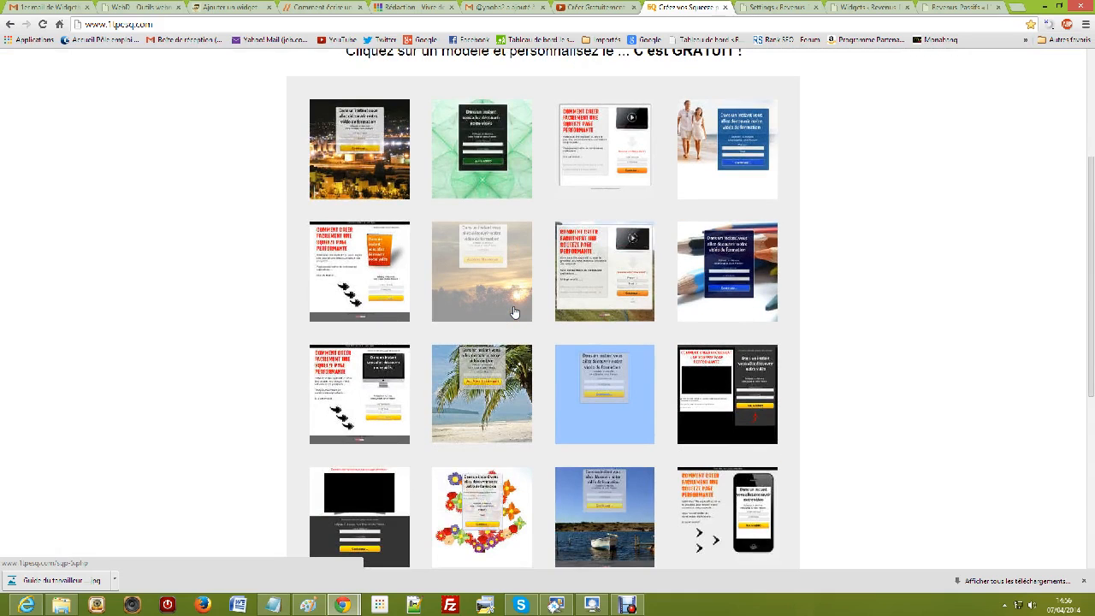
pyautogui.scroll(-1, 514, 311)
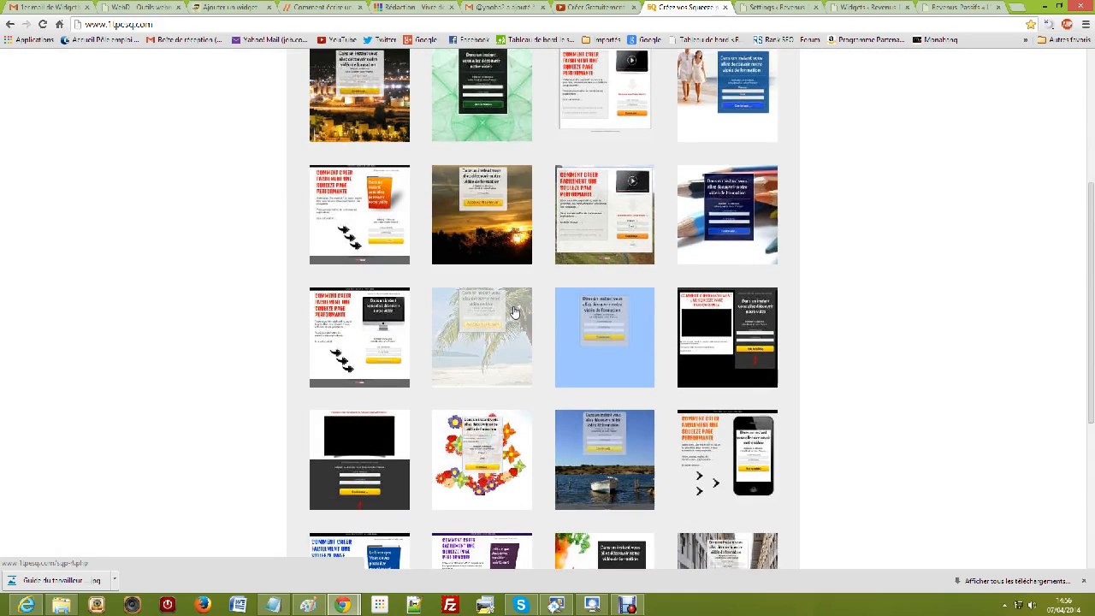
pyautogui.scroll(-1, 305, 315)
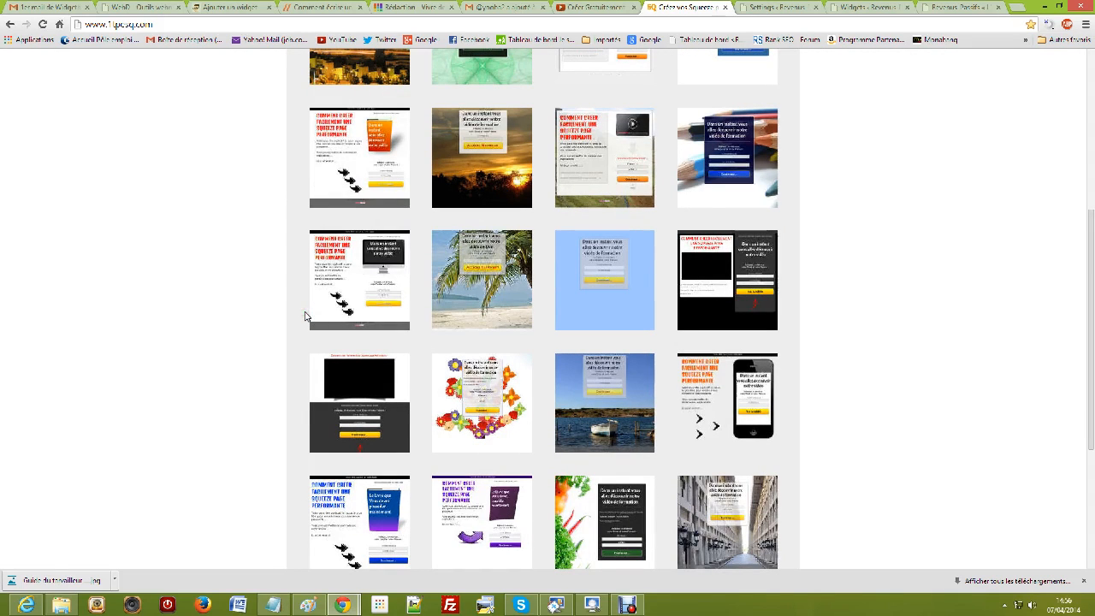
pyautogui.scroll(-1, 488, 332)
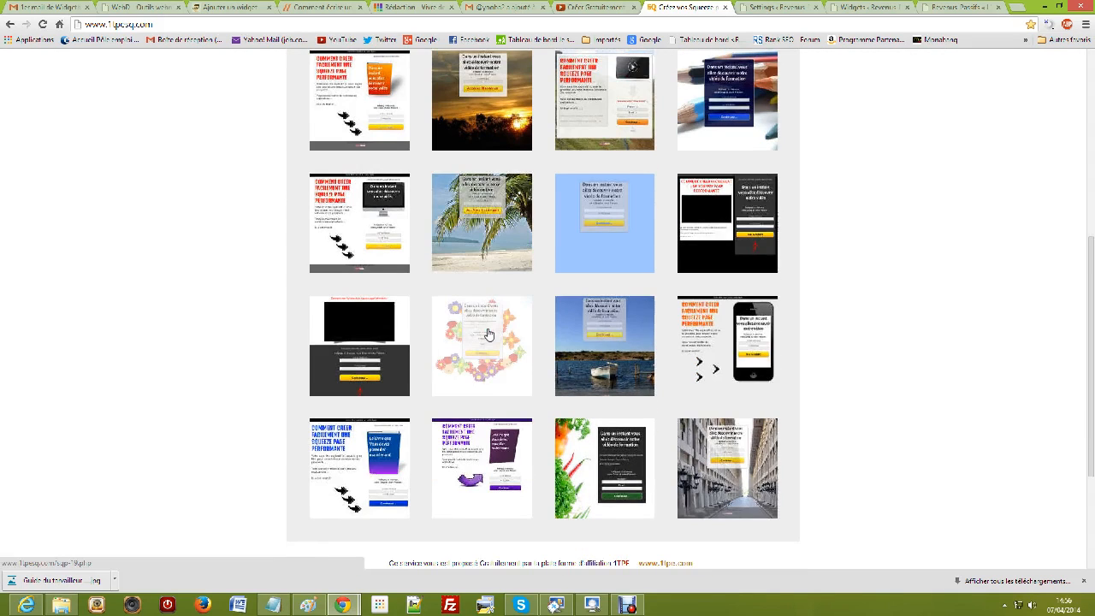
pyautogui.scroll(-1, 489, 334)
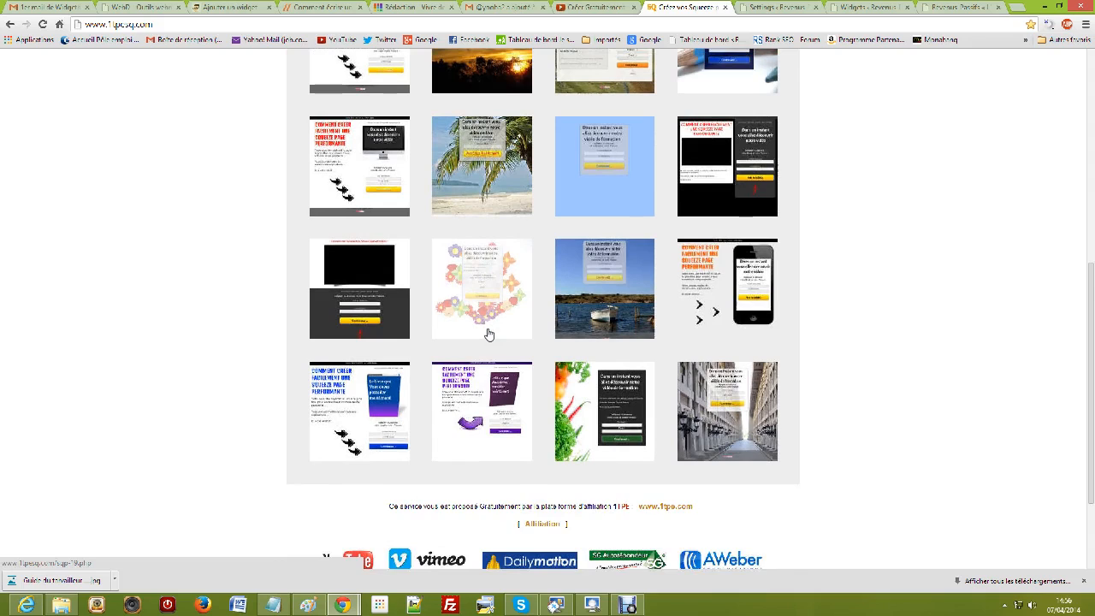
pyautogui.scroll(-1, 488, 333)
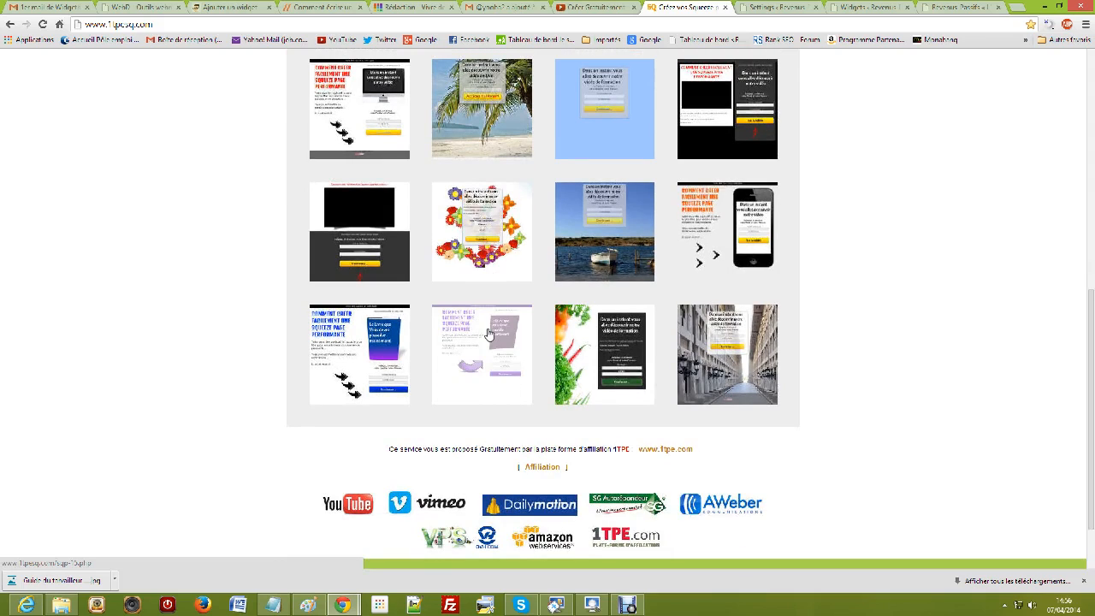
pyautogui.scroll(2, 488, 333)
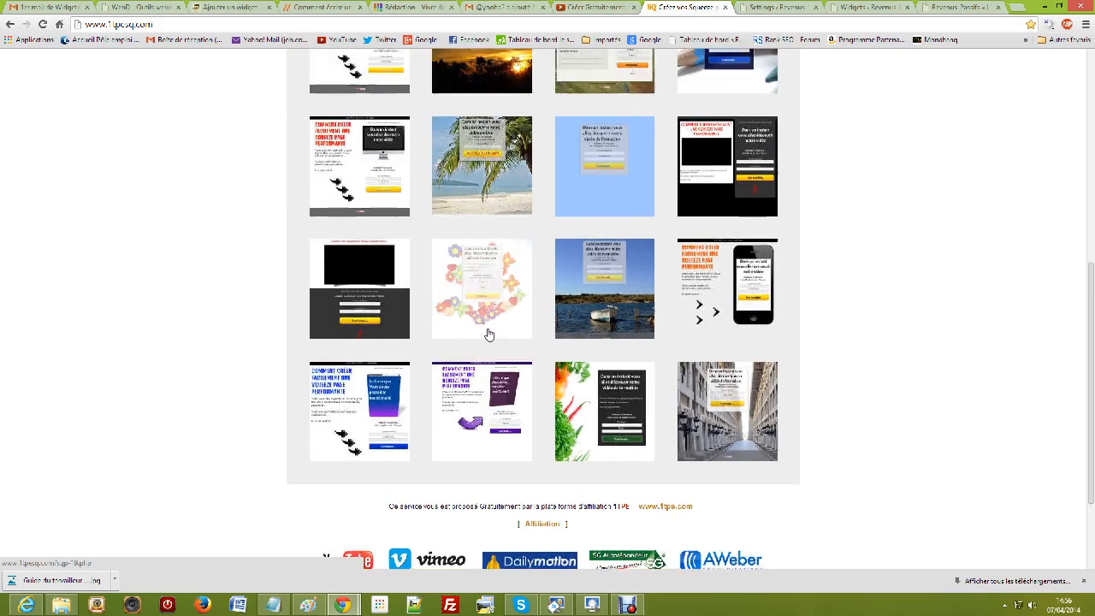
pyautogui.scroll(2, 488, 333)
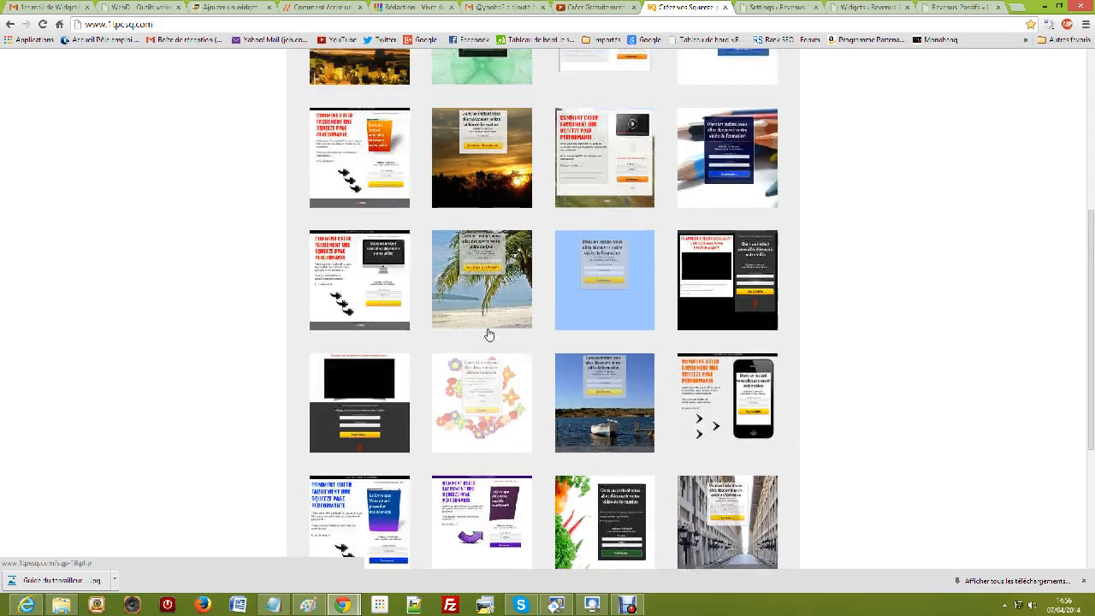
pyautogui.scroll(1, 489, 333)
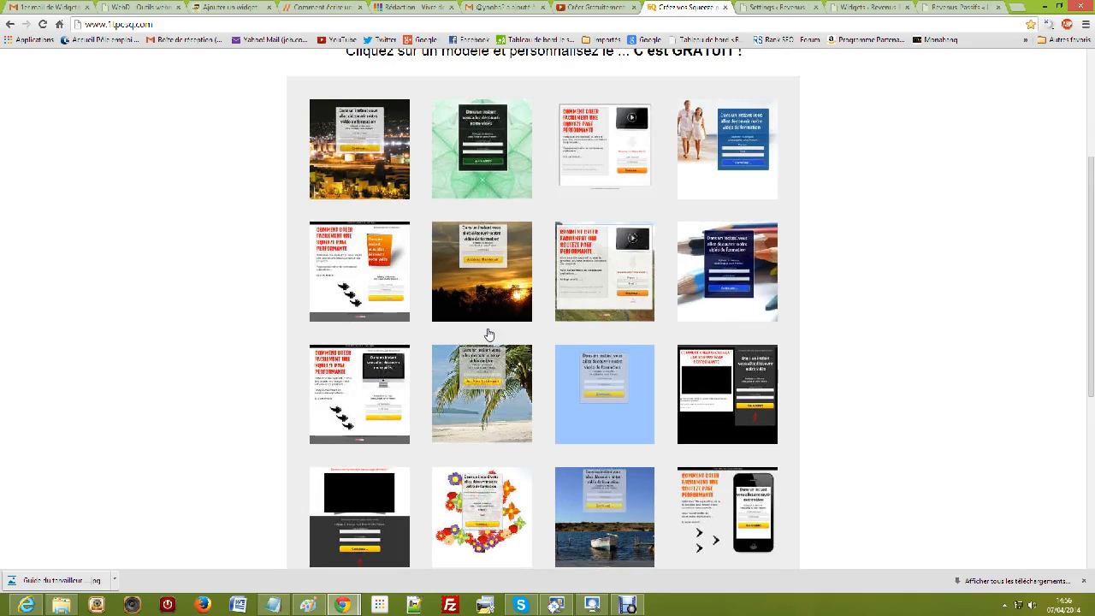
# Open the template with the orange e-book cover and black arrows, and replace its header text with "Ma page de capture"
pyautogui.click(366, 274)
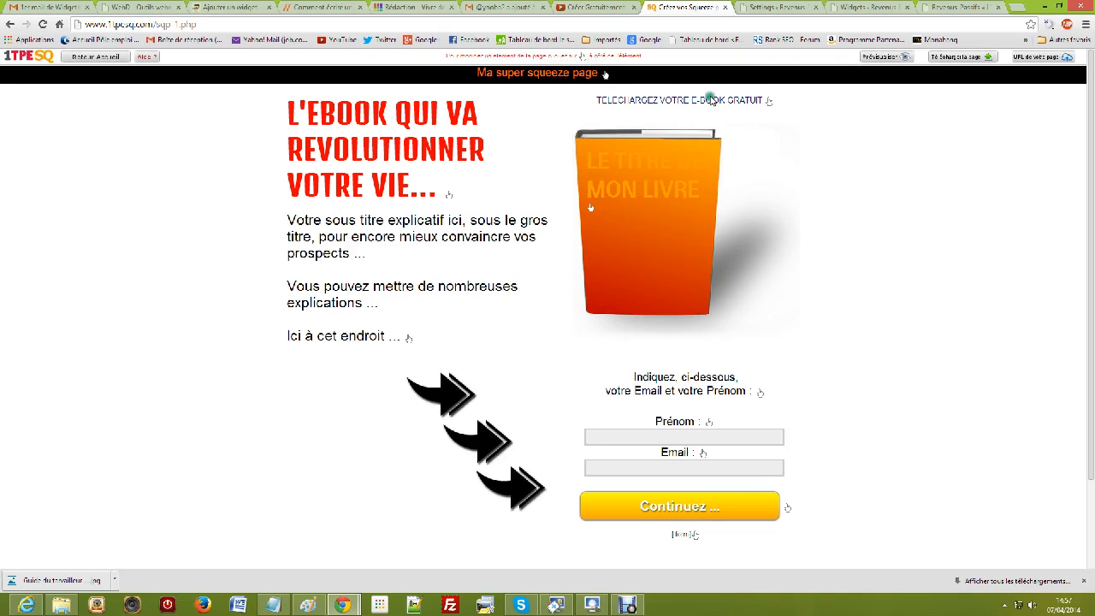
pyautogui.click(606, 77)
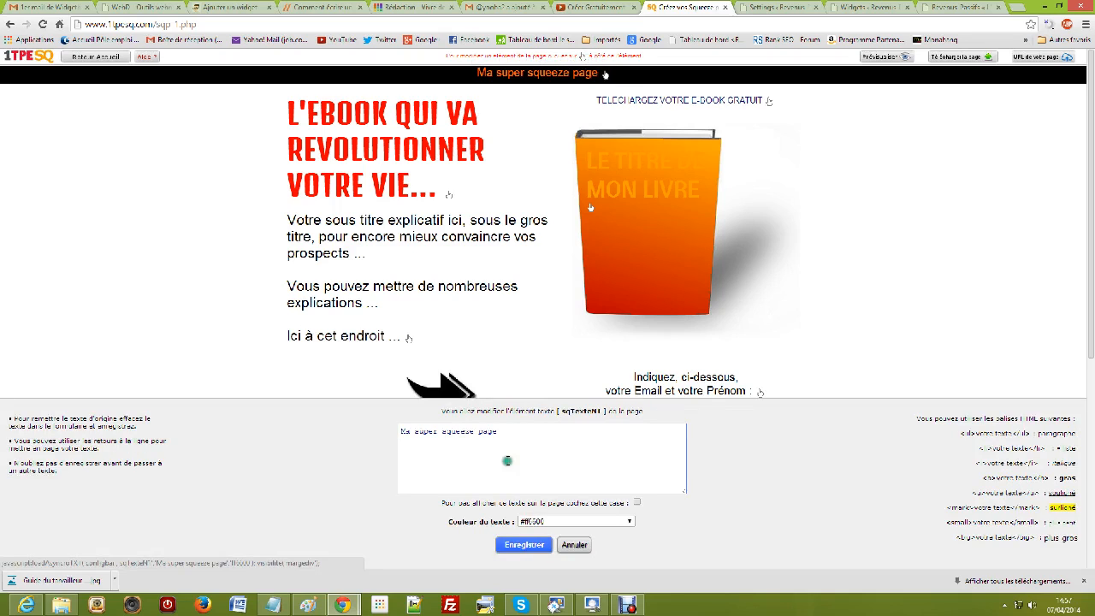
pyautogui.moveTo(517, 437); pyautogui.dragTo(321, 430)
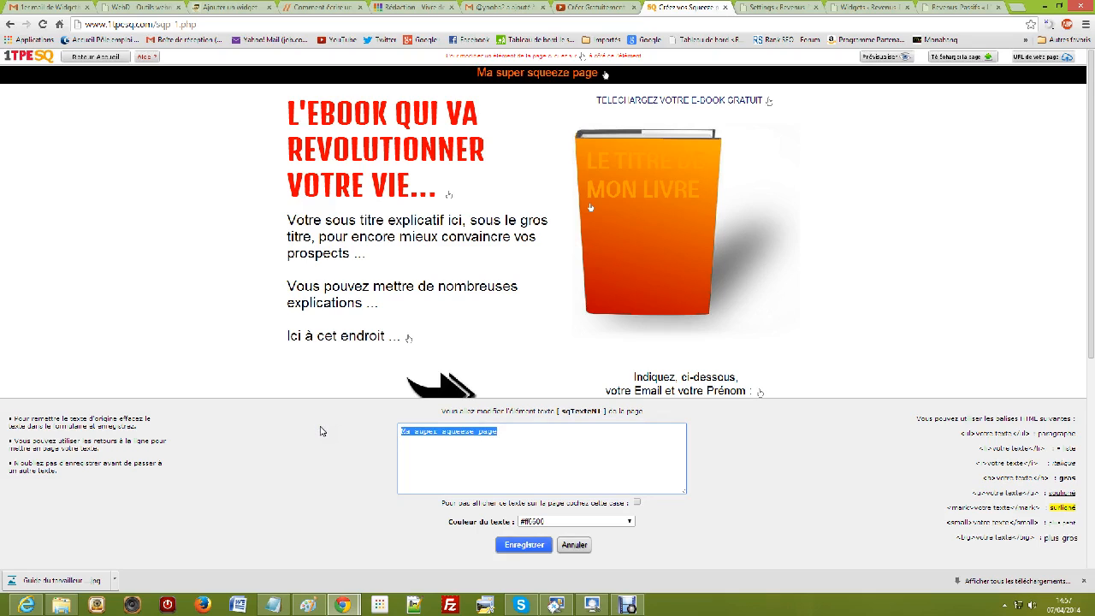
pyautogui.write('Ma p')
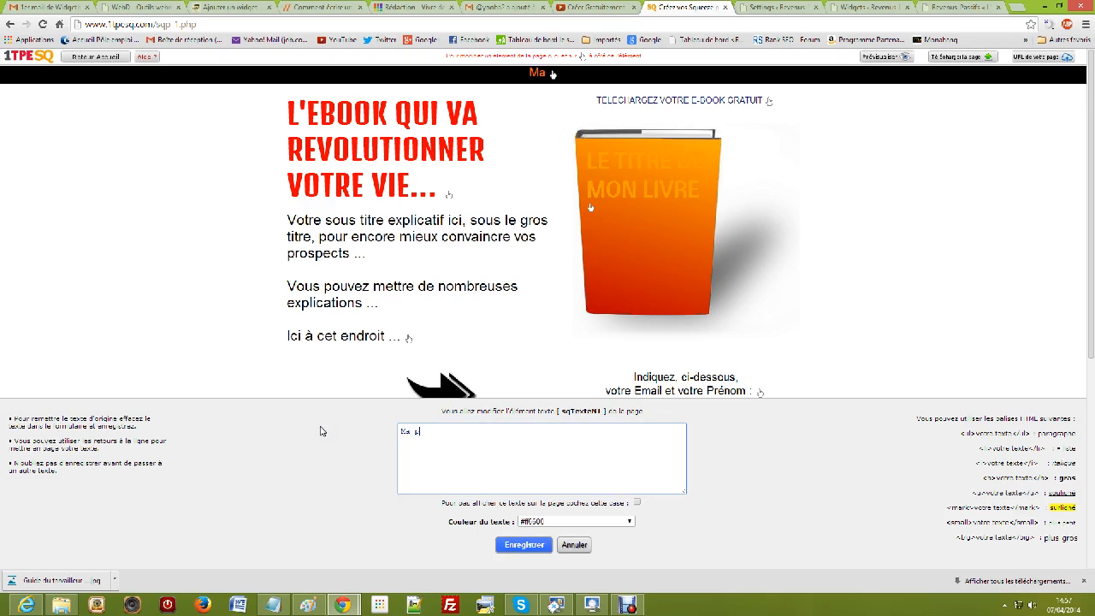
pyautogui.write('age de capture')
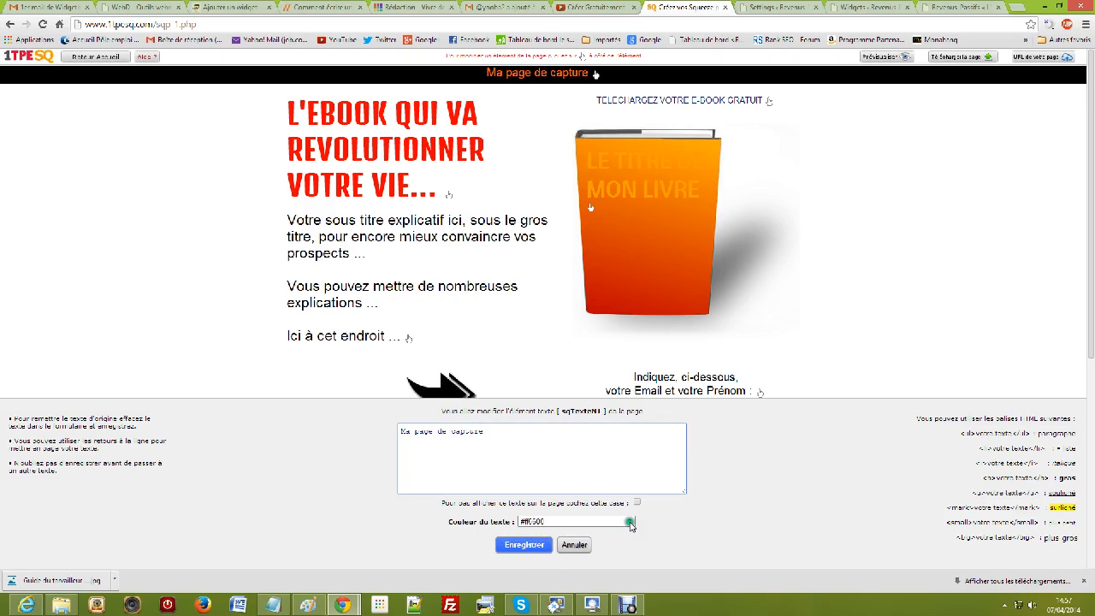
# Set the header text's colour to dark red #800000 and save the text element
pyautogui.click(626, 522)
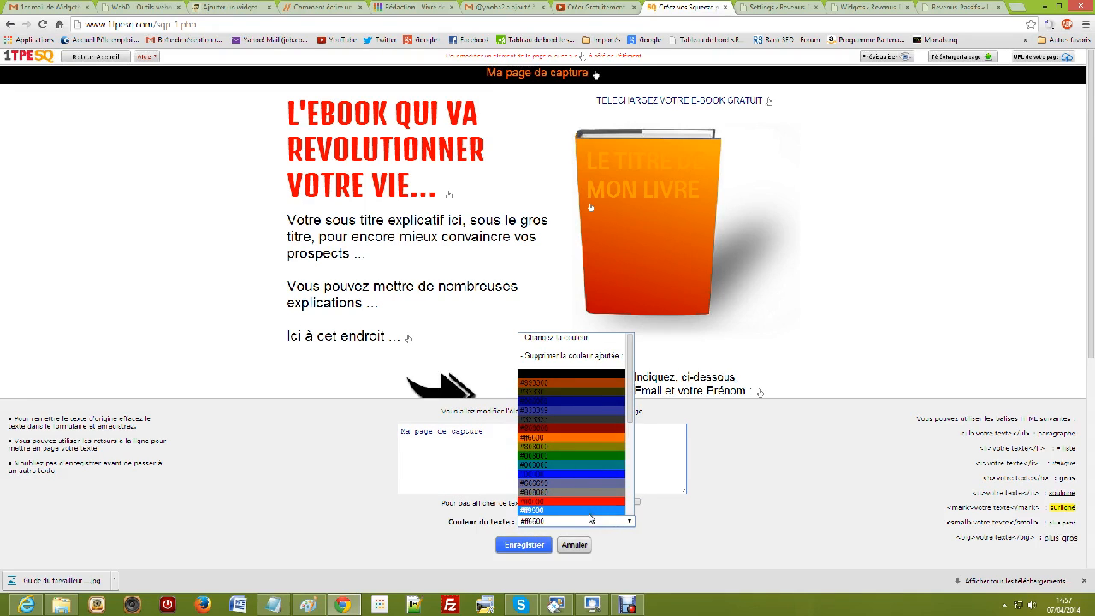
pyautogui.click(554, 428)
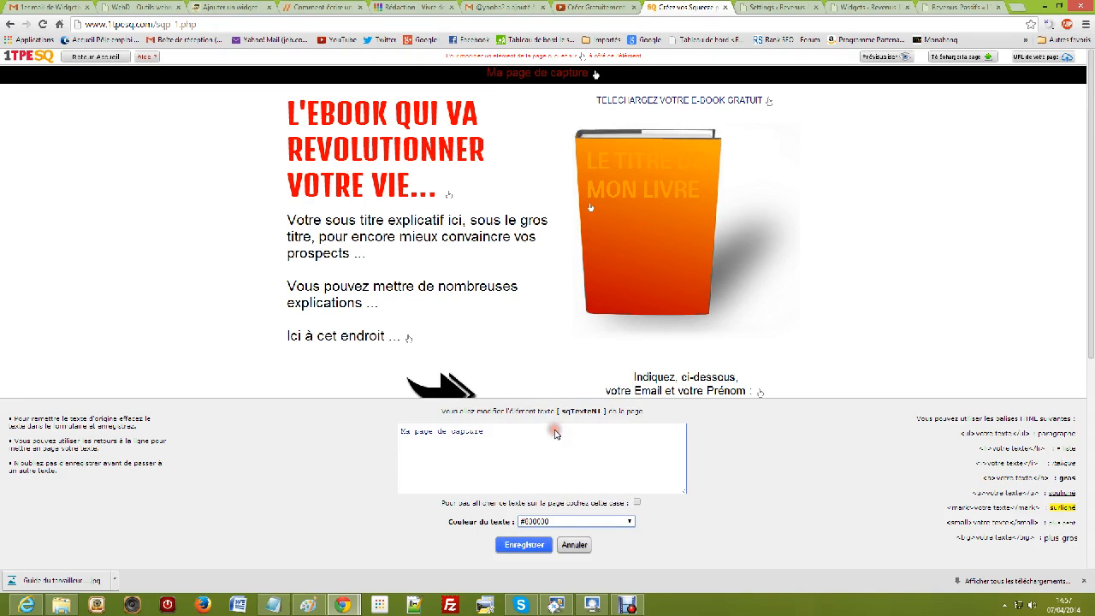
pyautogui.click(524, 545)
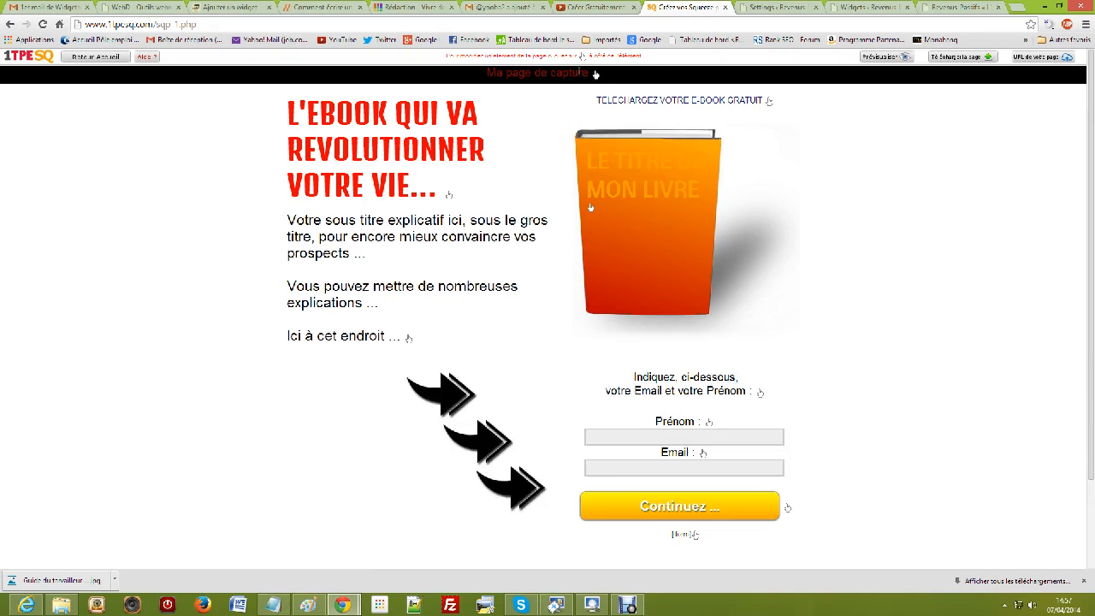
# Reopen the header text, choose dark red #800000 as its colour again and save it
pyautogui.click(596, 75)
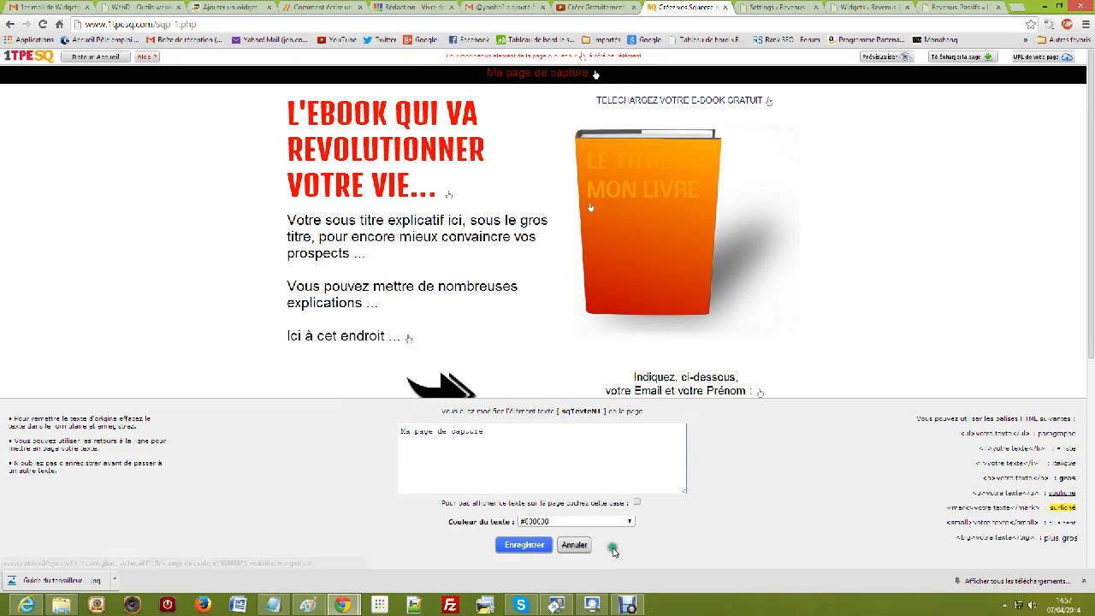
pyautogui.click(631, 520)
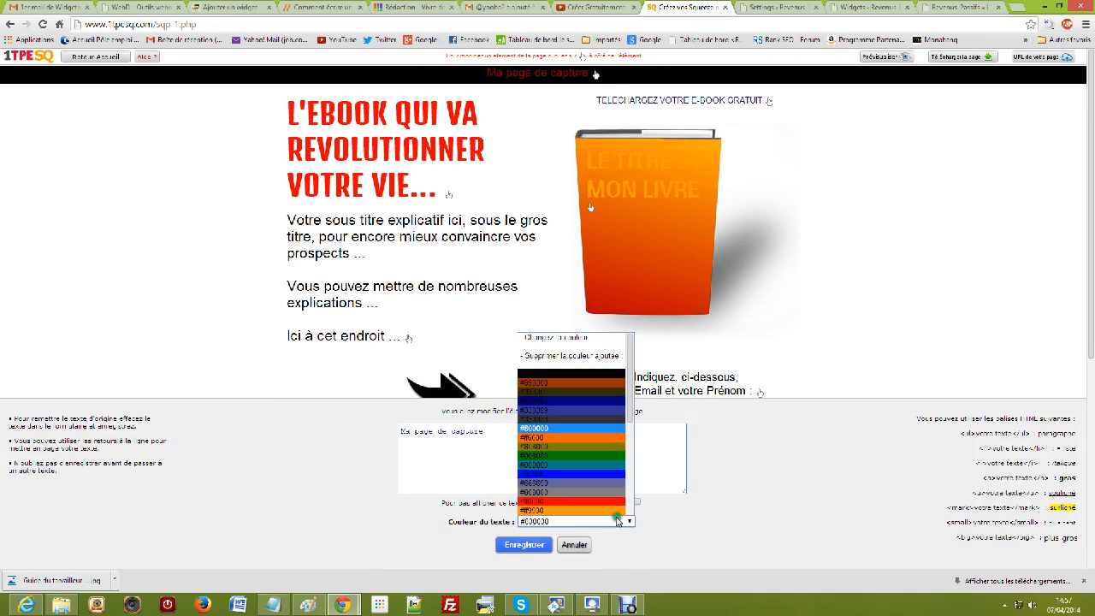
pyautogui.click(557, 427)
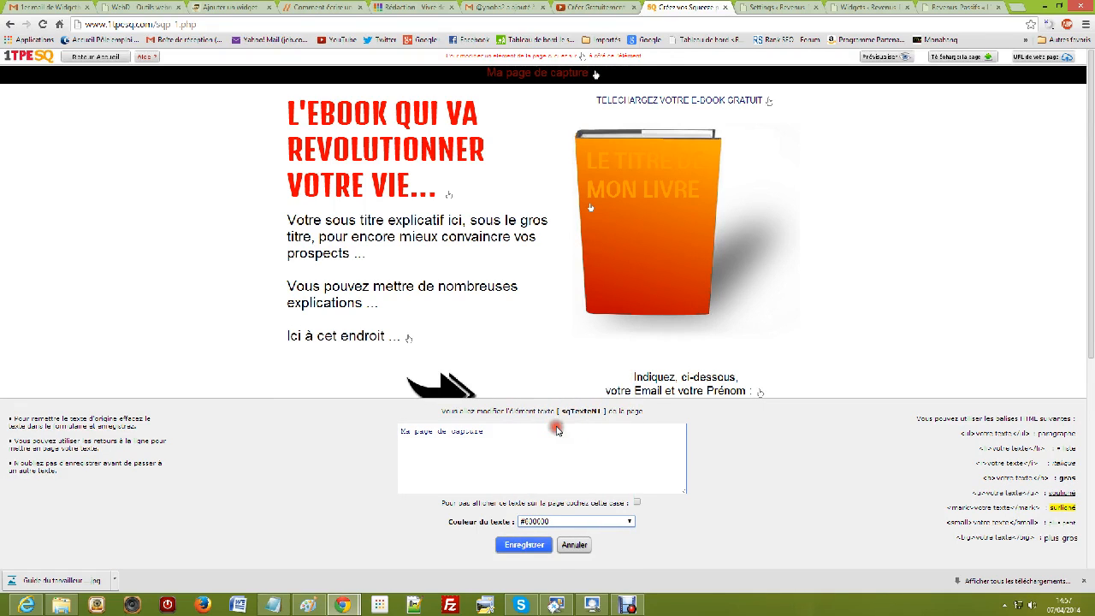
pyautogui.click(538, 545)
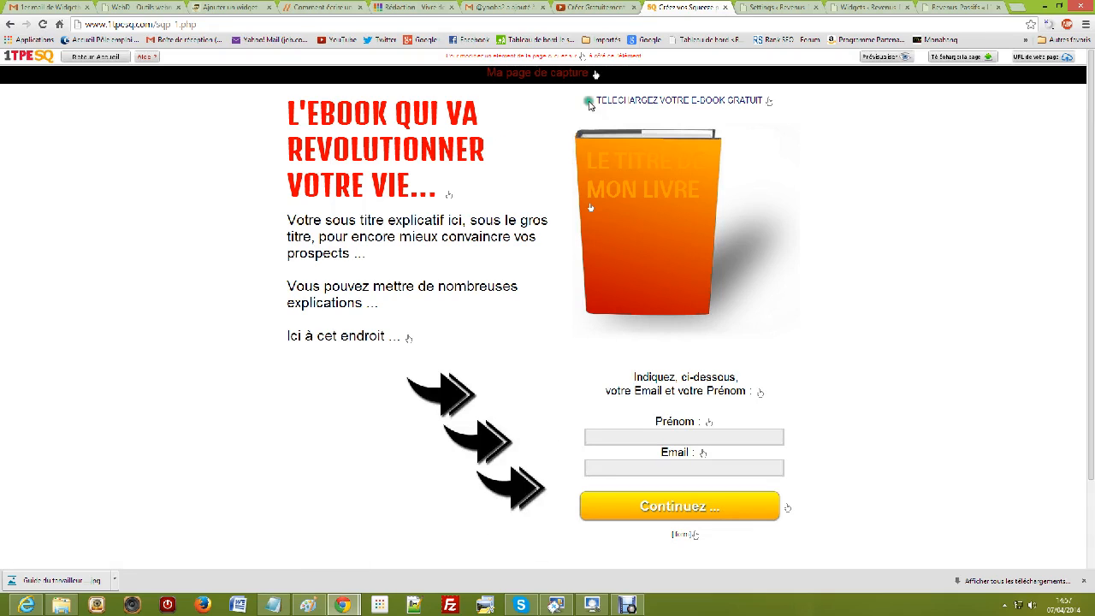
# Try to pick another colour for the header text and save the element
pyautogui.click(595, 74)
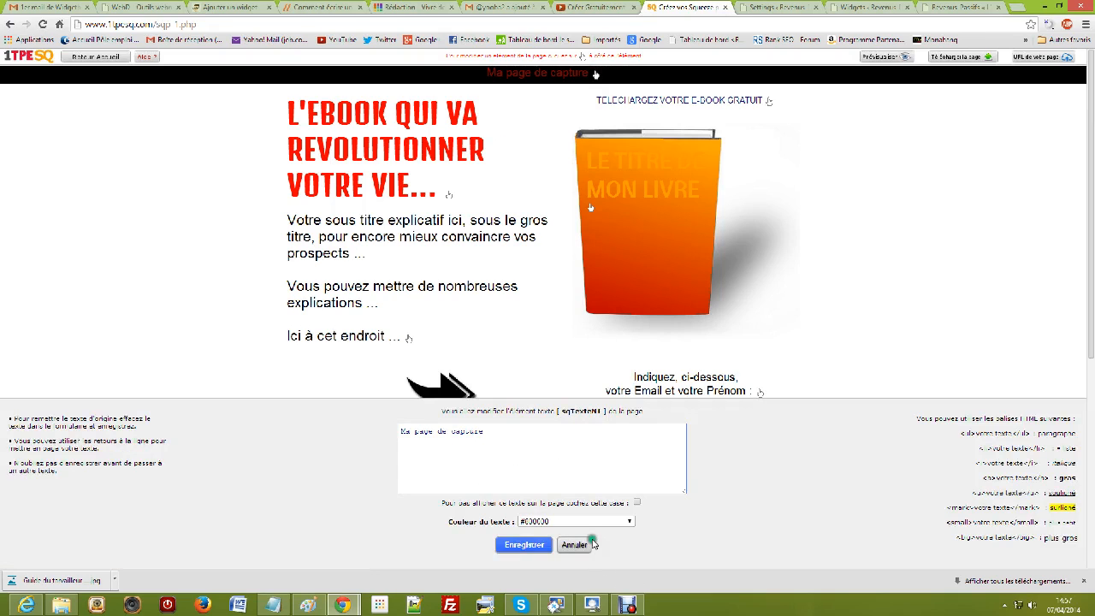
pyautogui.click(628, 522)
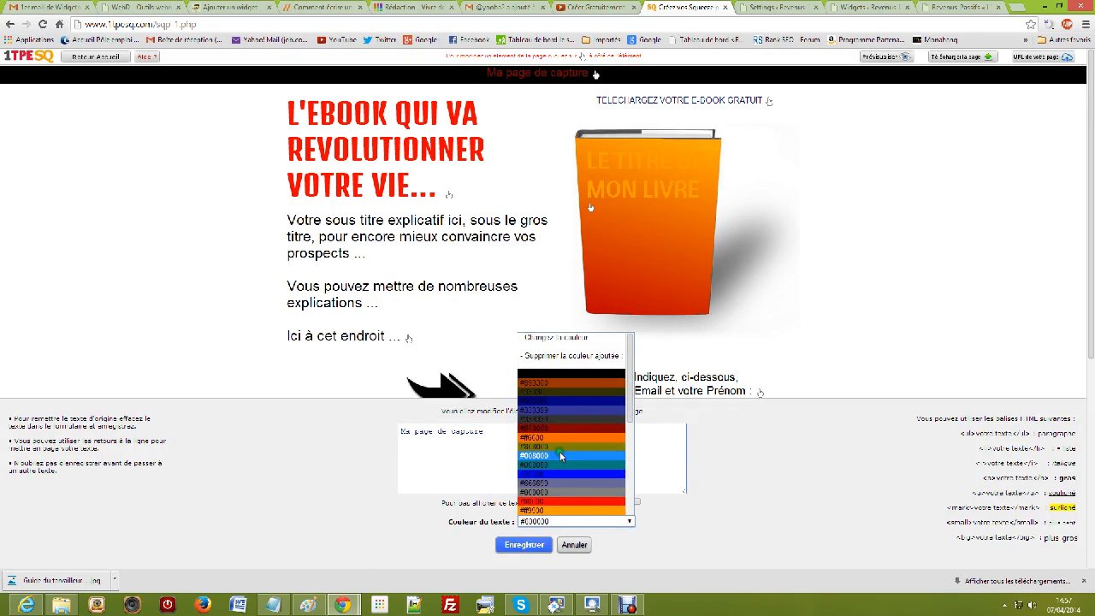
pyautogui.click(575, 494)
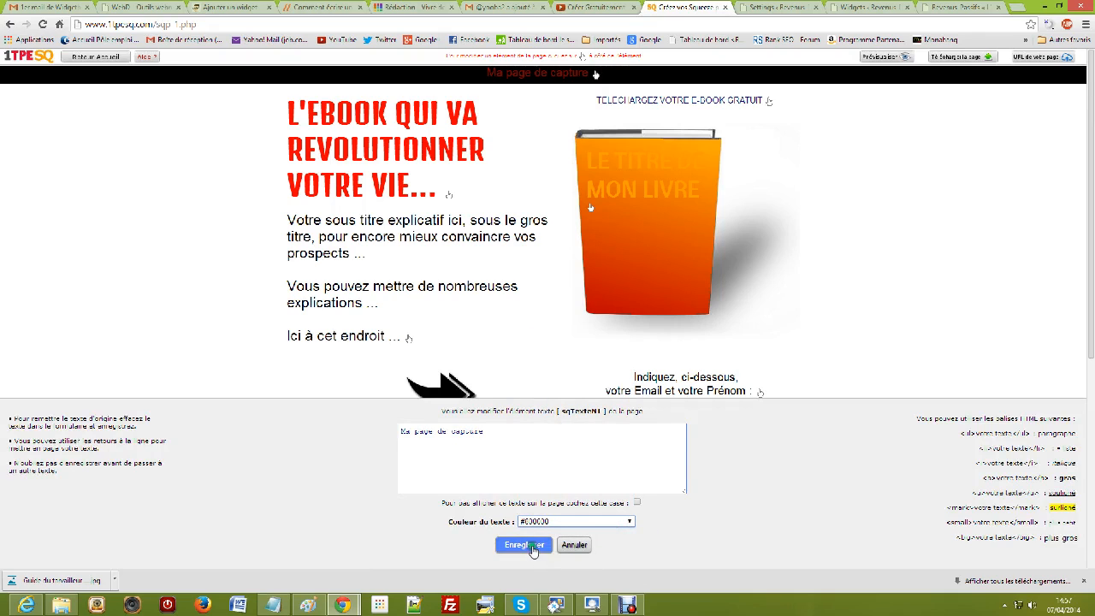
pyautogui.click(539, 547)
pyautogui.click(521, 125)
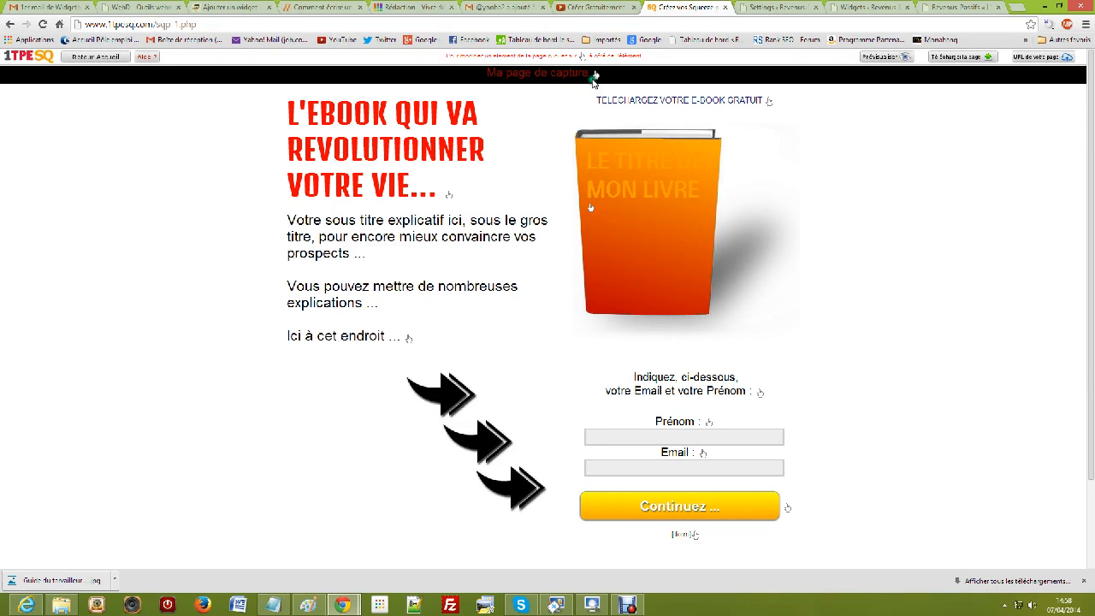
# Extend the header text to "Ma page de capture d'e-mail", set its colour to #333399 and save it
pyautogui.click(596, 76)
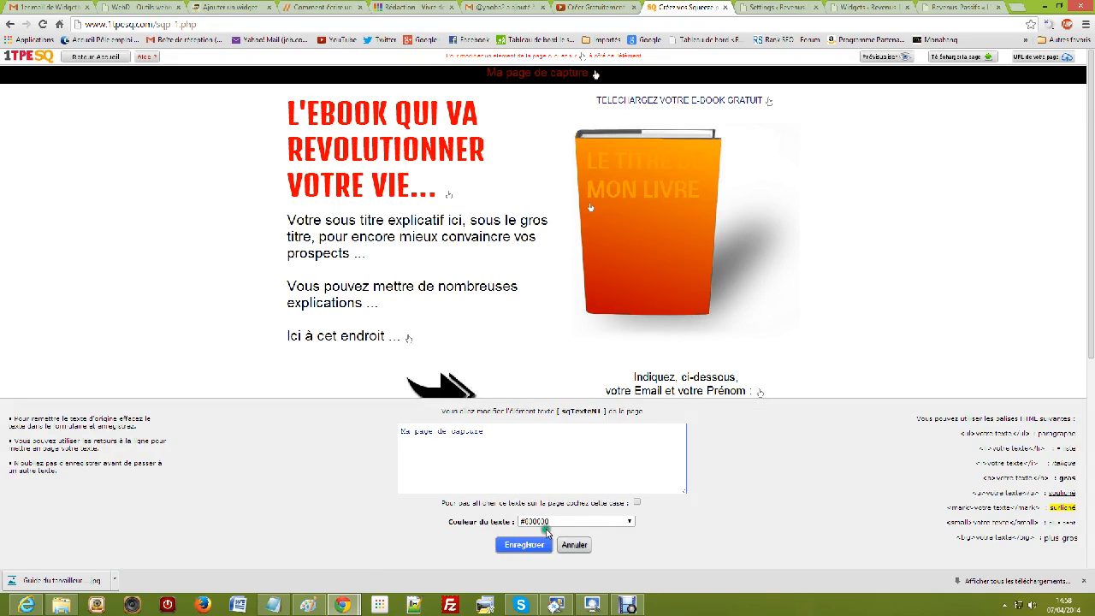
pyautogui.click(485, 432)
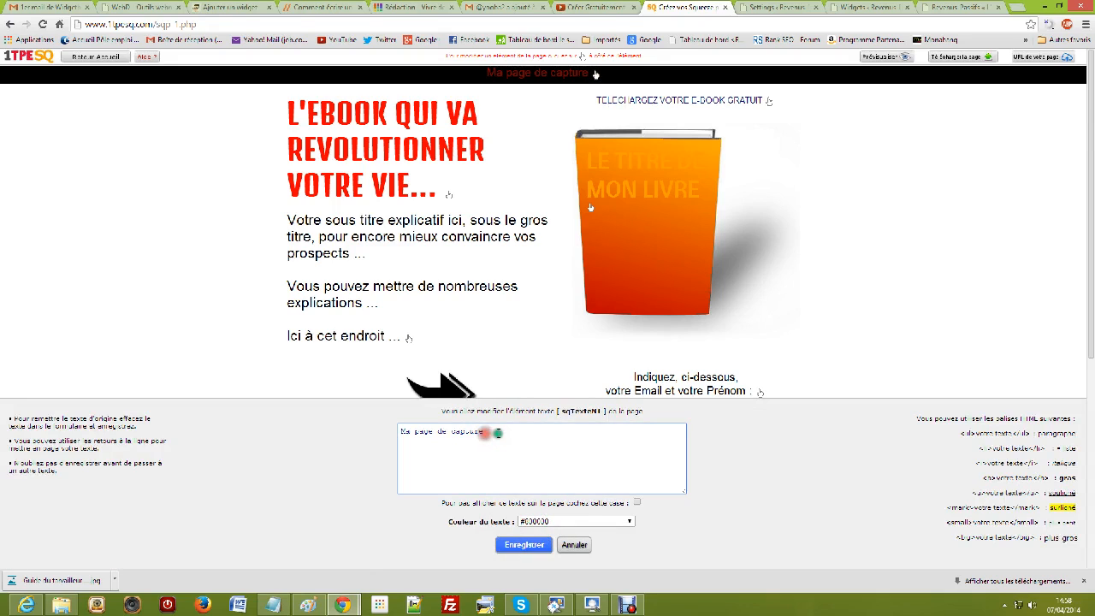
pyautogui.write("d'e-")
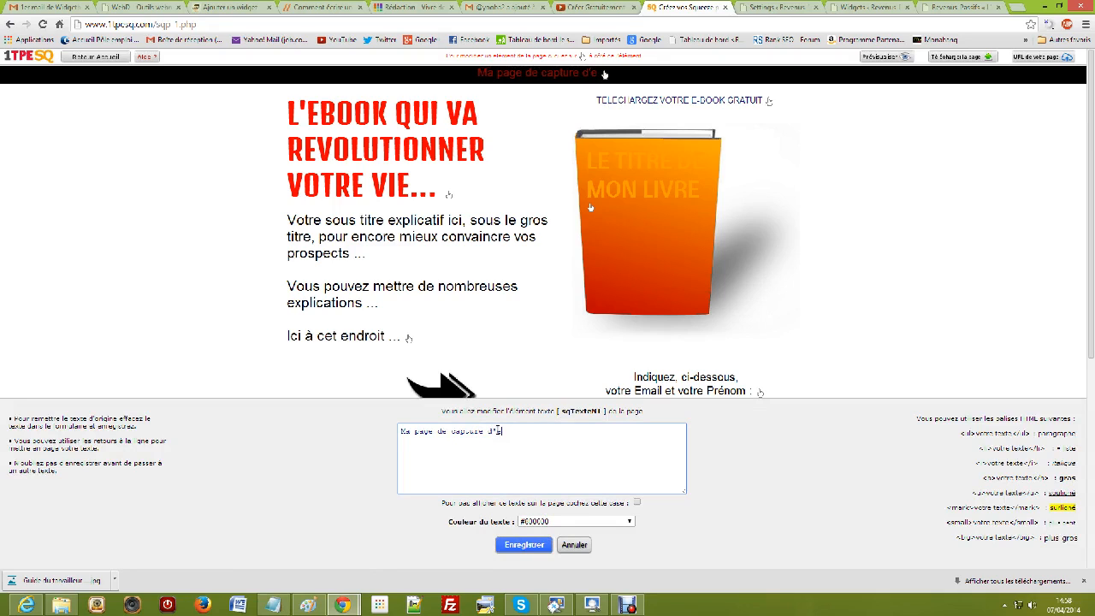
pyautogui.write('mail')
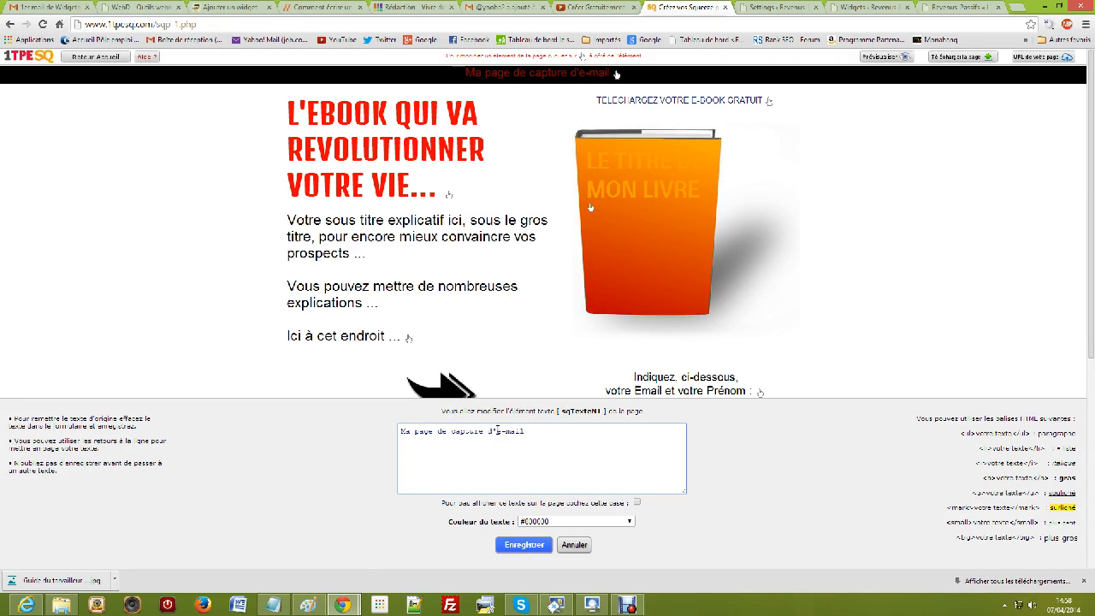
pyautogui.click(606, 523)
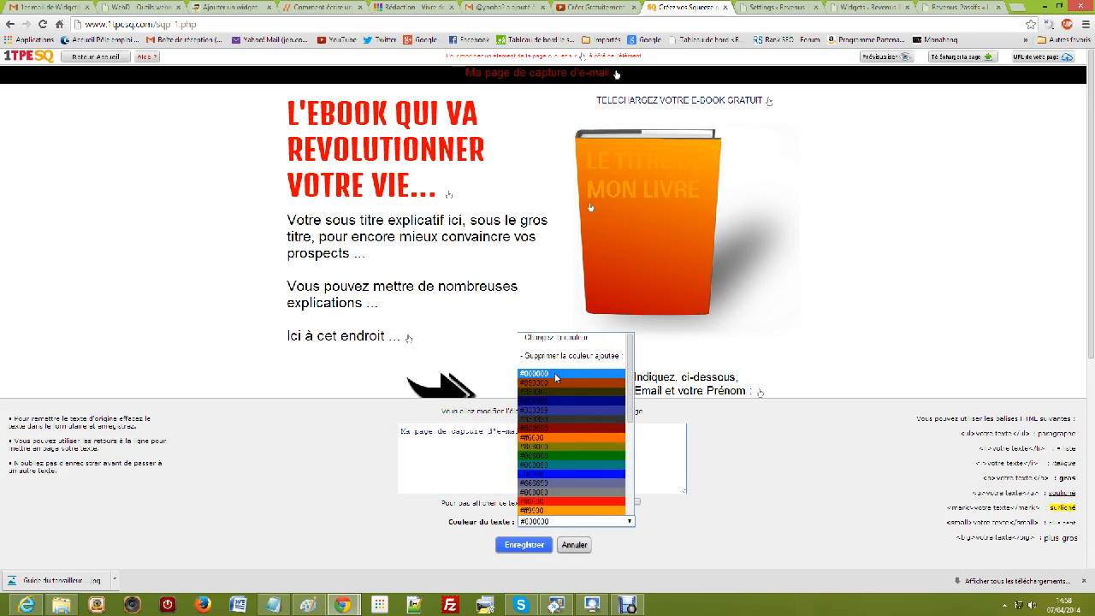
pyautogui.click(547, 410)
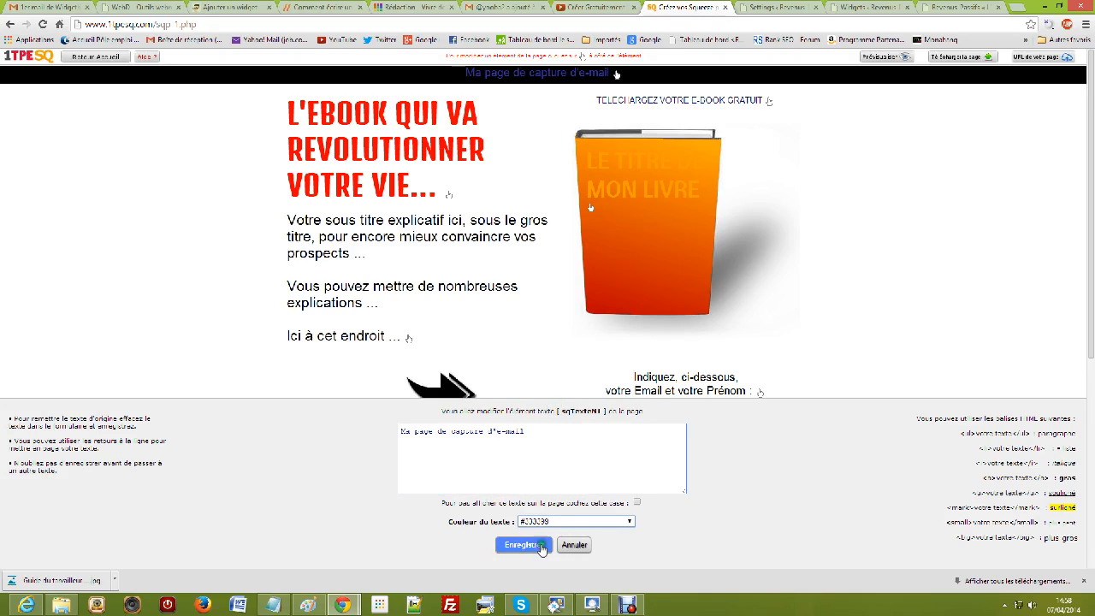
pyautogui.click(523, 544)
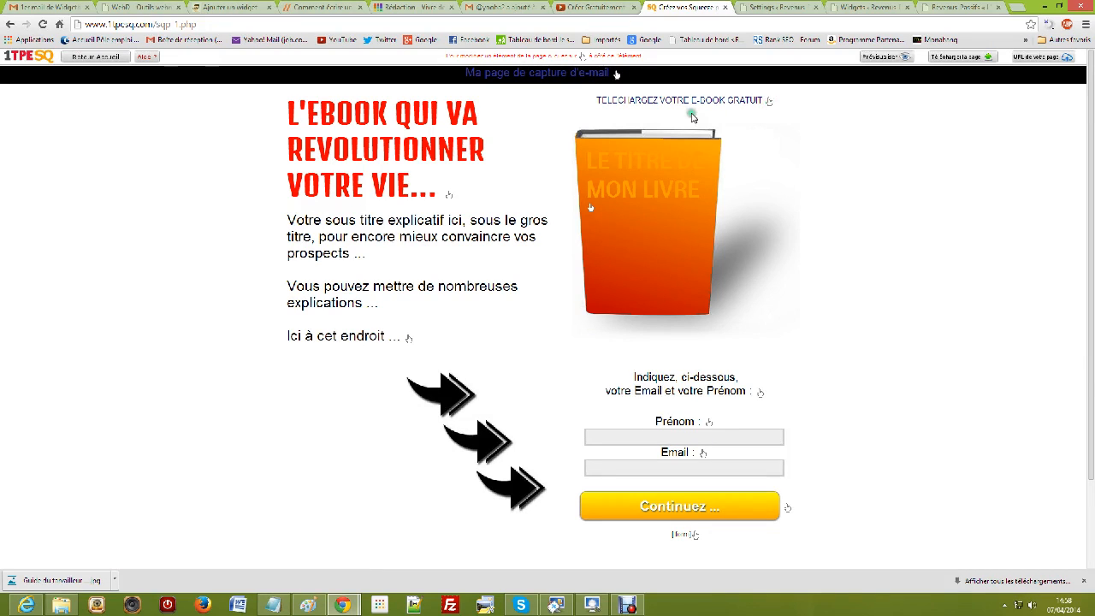
# Replace the text above the book image with "VOICI VOTRE CADEAU GRATUIT :"
pyautogui.click(767, 102)
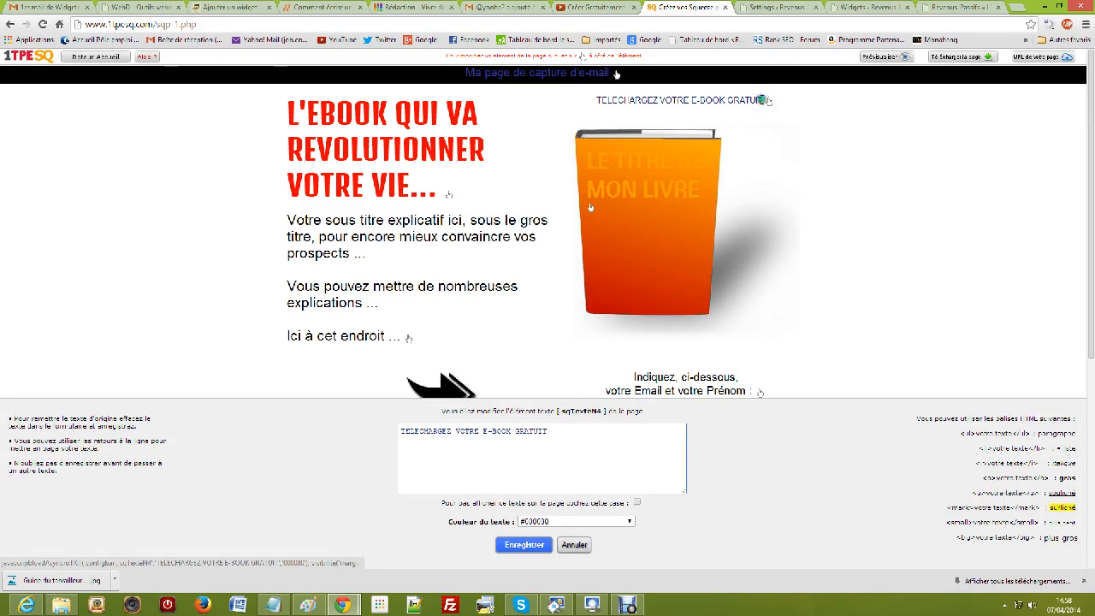
pyautogui.moveTo(552, 432); pyautogui.dragTo(398, 431)
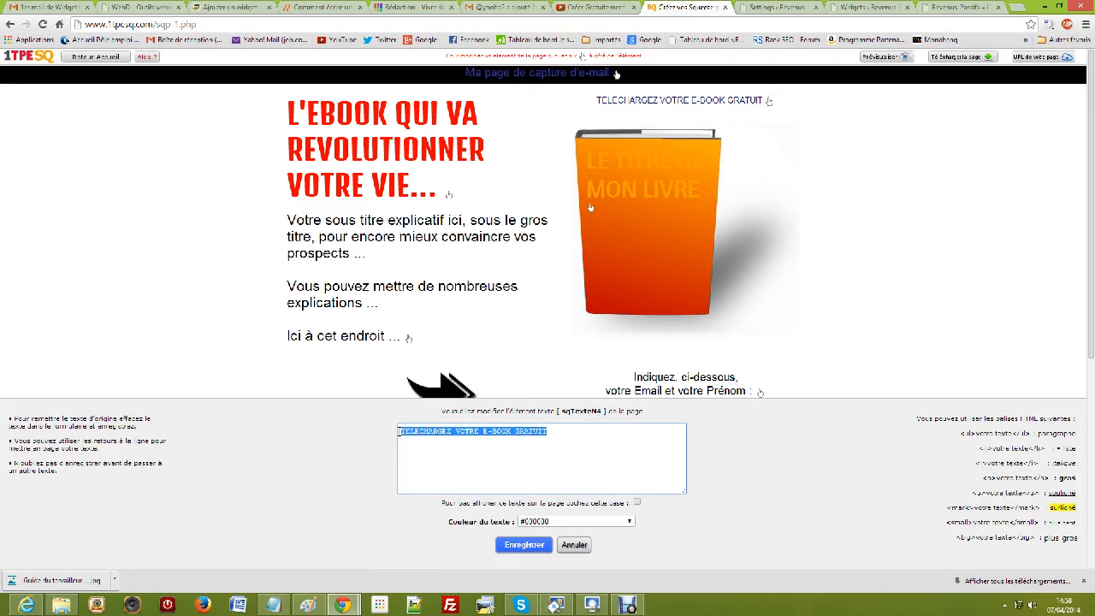
pyautogui.write('Voici V')
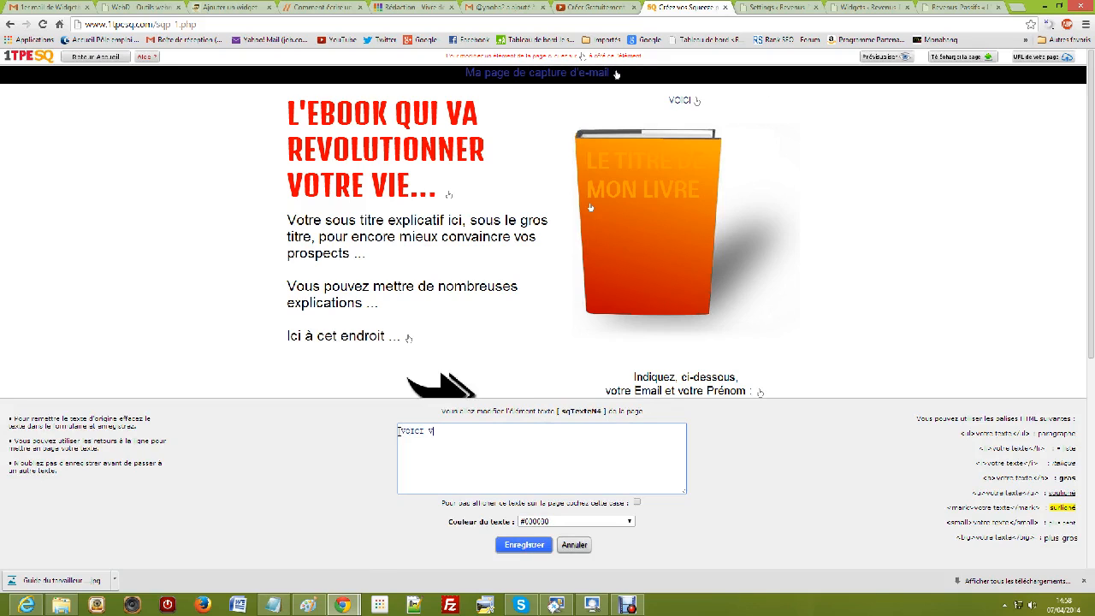
pyautogui.write('OTRE CADE')
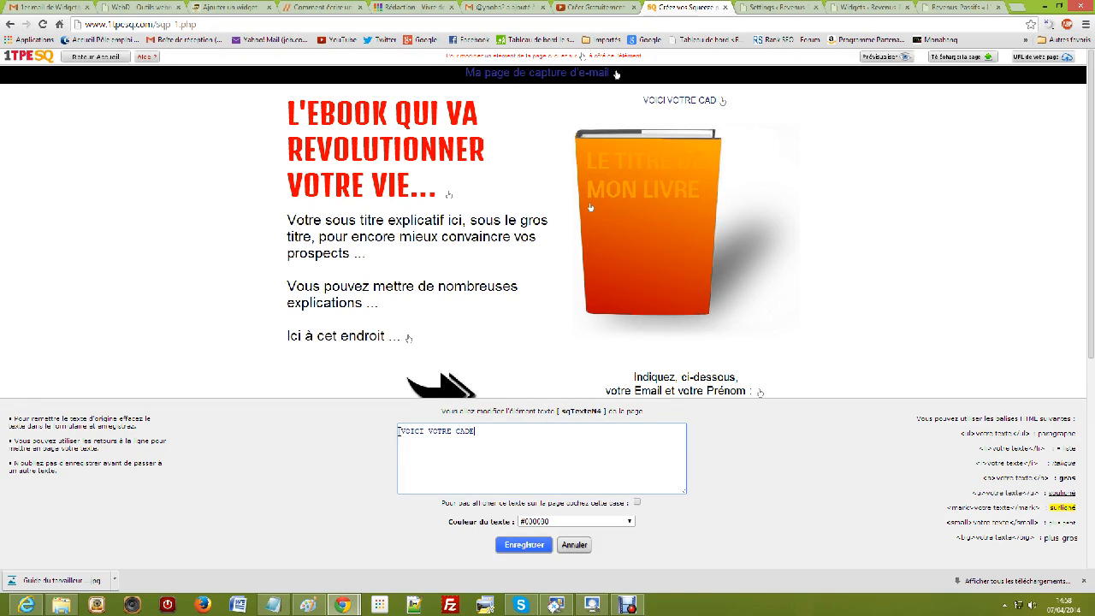
pyautogui.write('AU GRATUI')
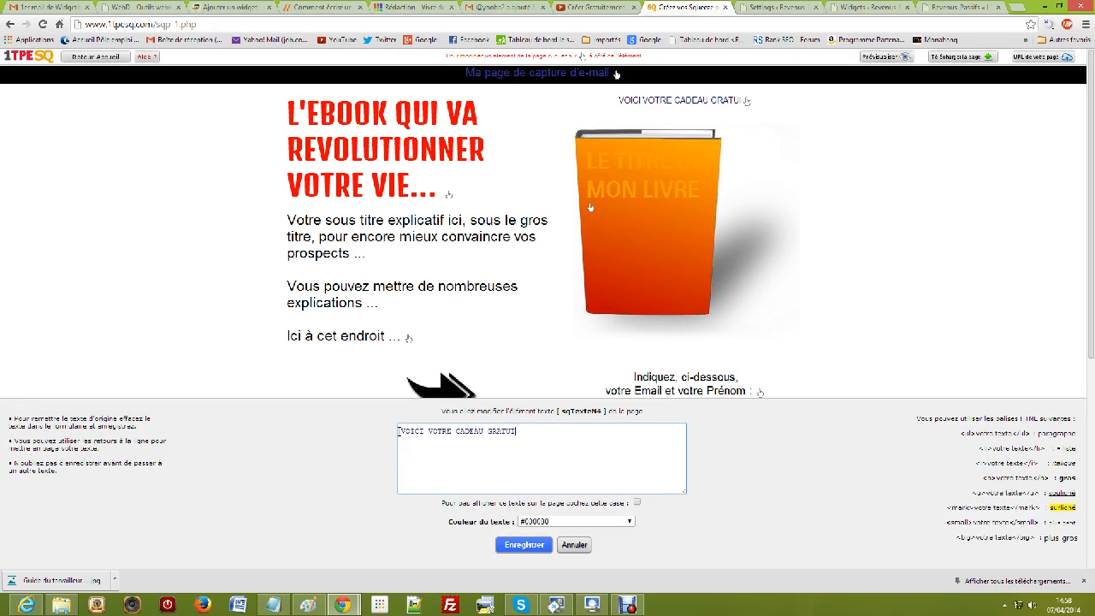
pyautogui.write('T /')
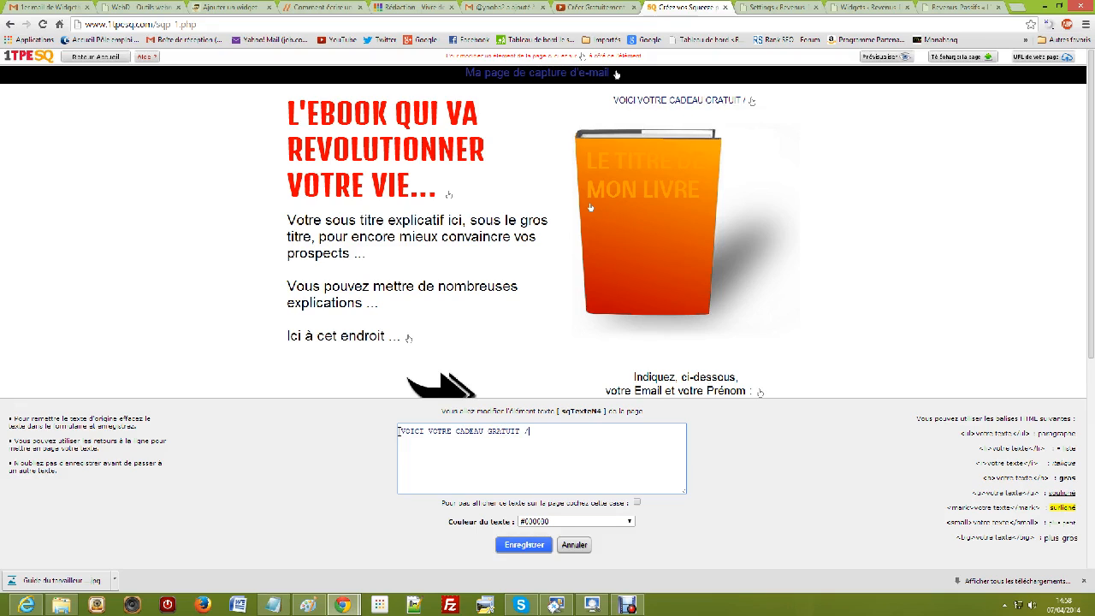
pyautogui.press('BackSpace')
pyautogui.write(':')
# Set the colour of the text above the book to teal #008080 and save the element
pyautogui.click(629, 521)
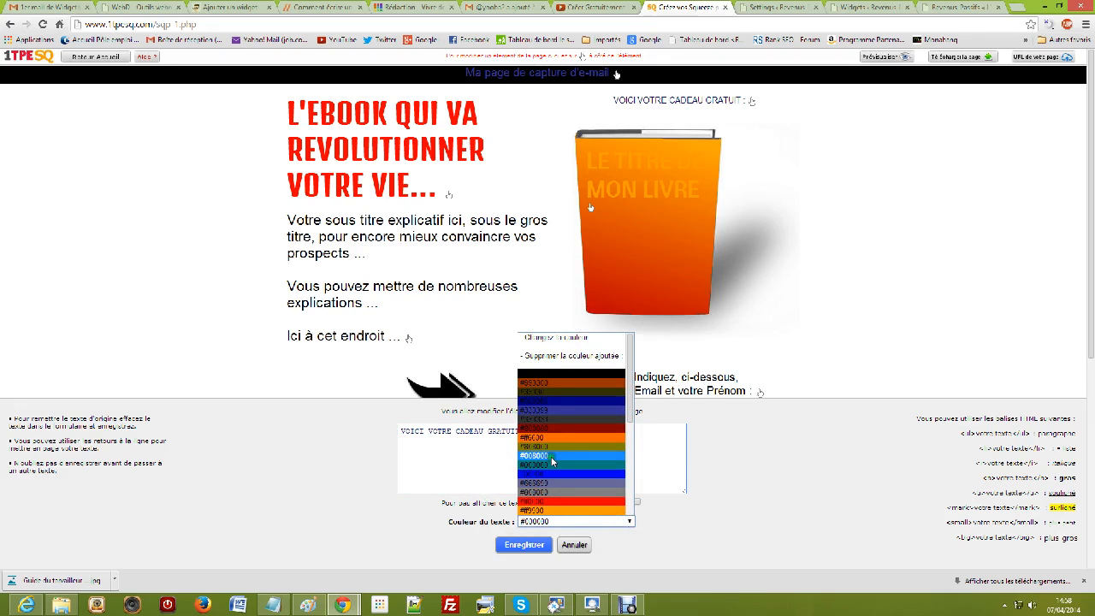
pyautogui.click(552, 460)
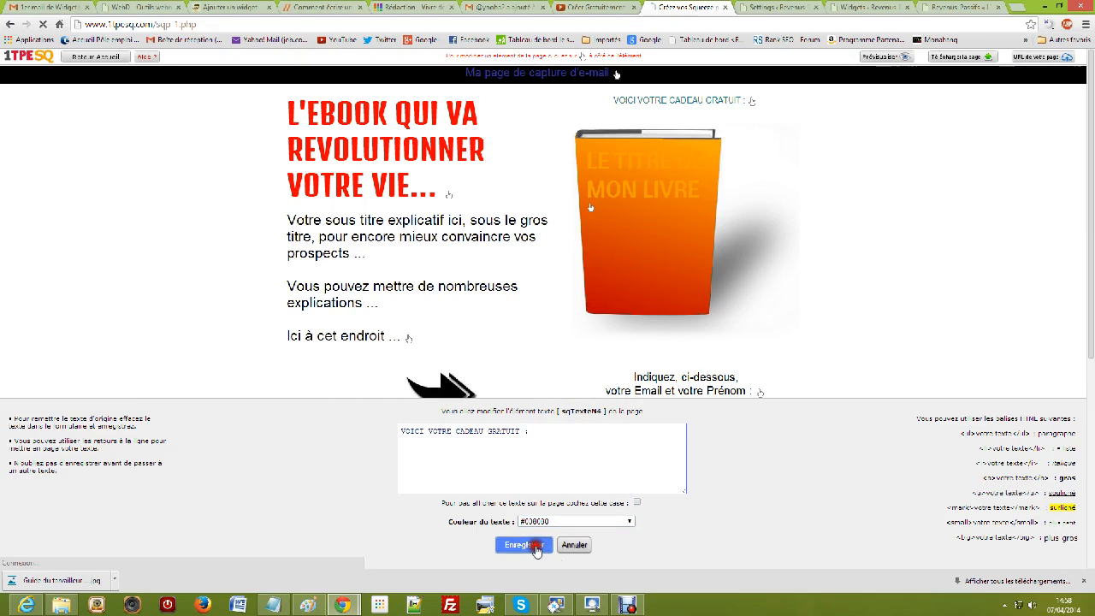
pyautogui.click(525, 544)
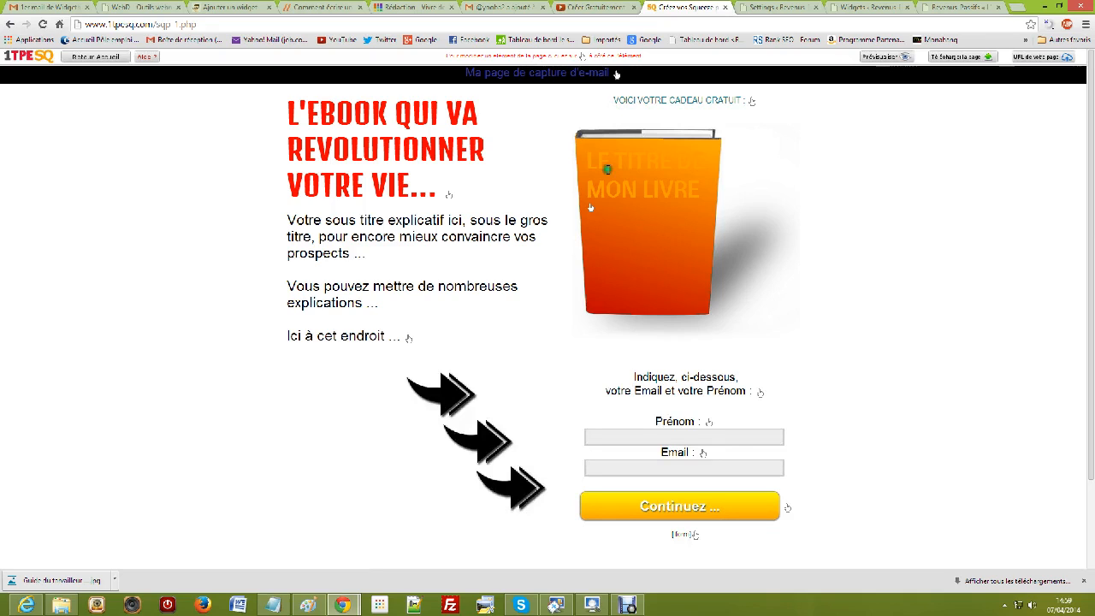
# Replace the title on the book cover with "COMMENT DEVENIR RICHE EN 180 JOURS..."
pyautogui.click(608, 202)
pyautogui.click(590, 212)
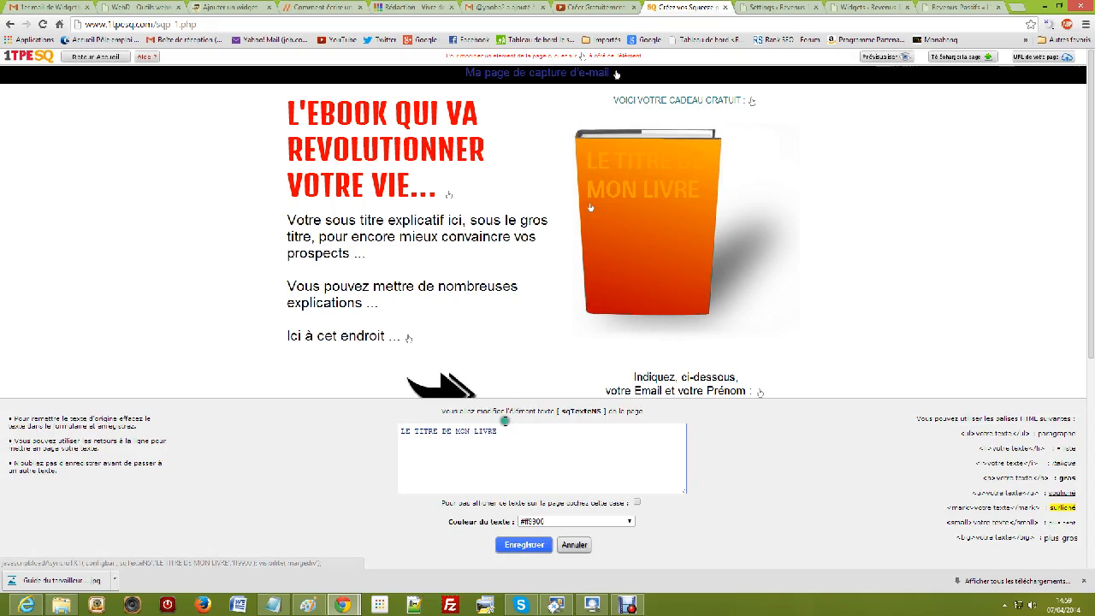
pyautogui.moveTo(506, 445); pyautogui.dragTo(373, 434)
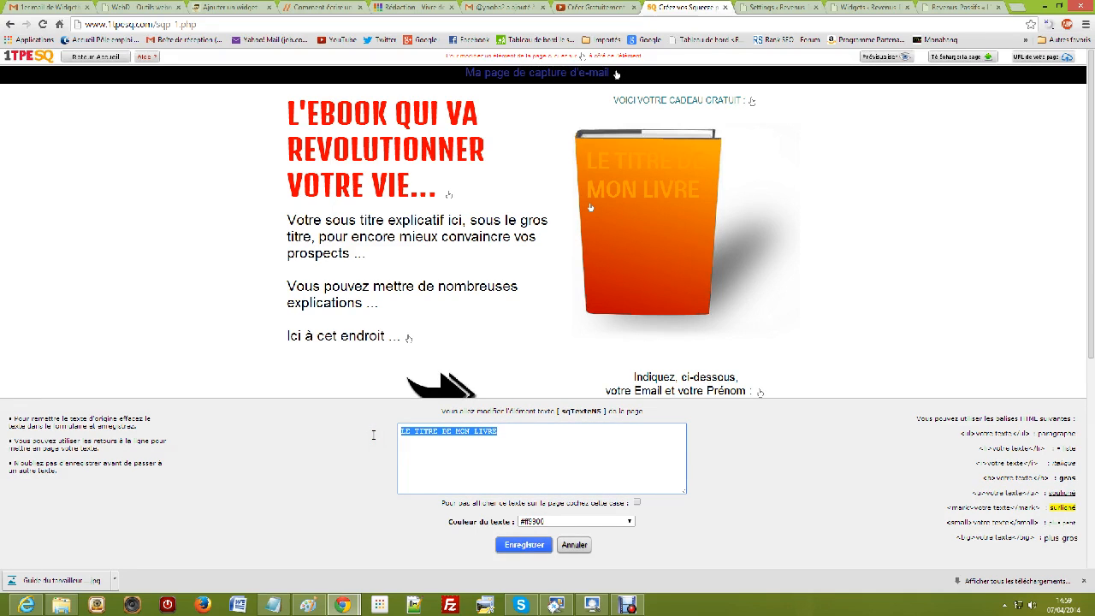
pyautogui.write('COMMEN')
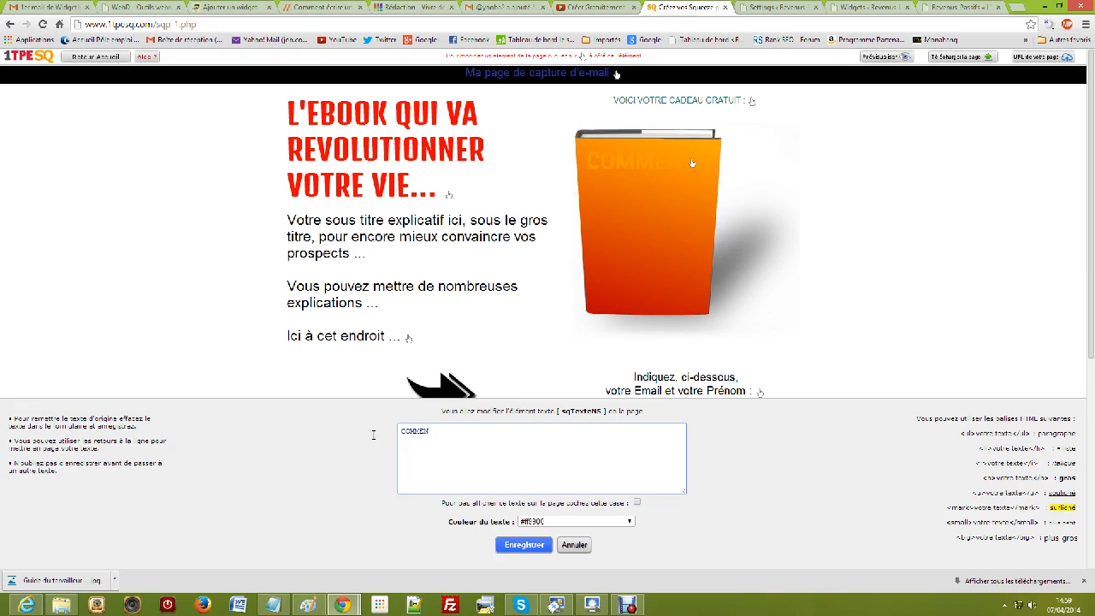
pyautogui.write('T DEVEN')
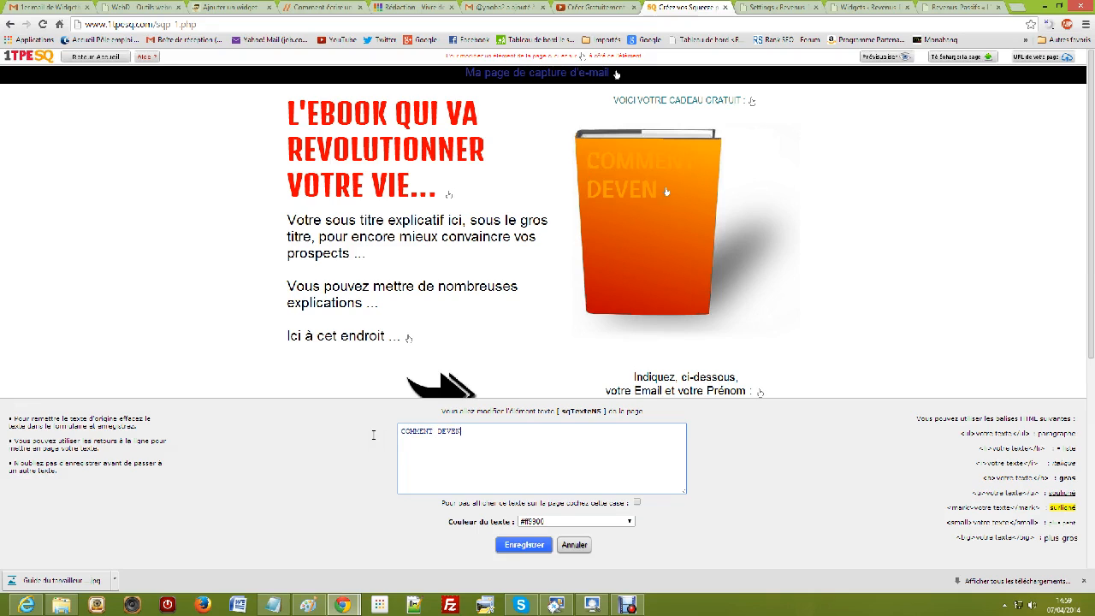
pyautogui.write('IR RICHE E')
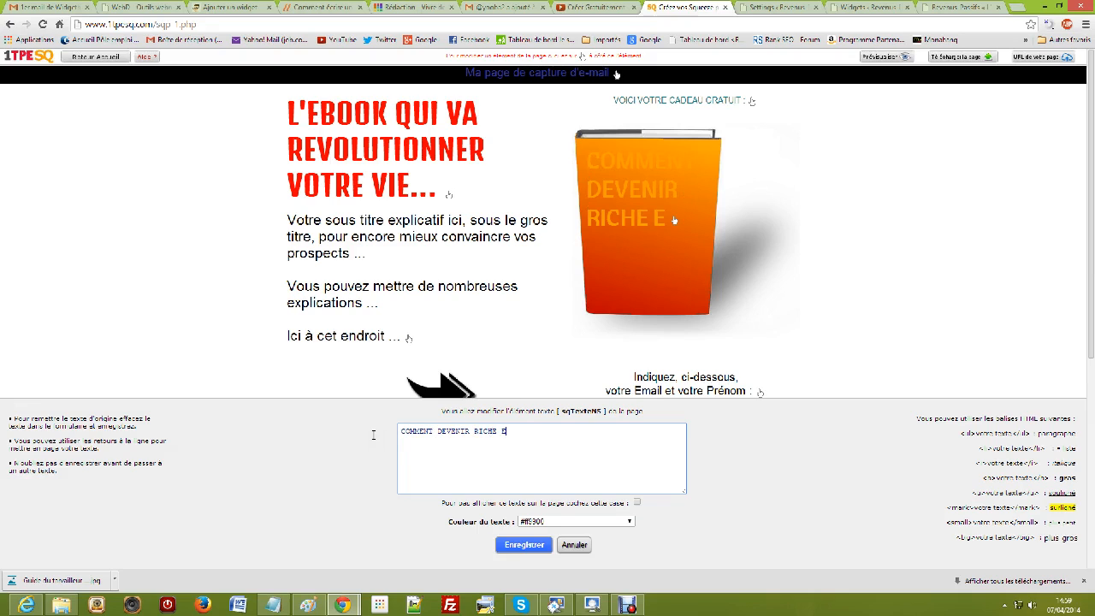
pyautogui.write('N 180 JOURS')
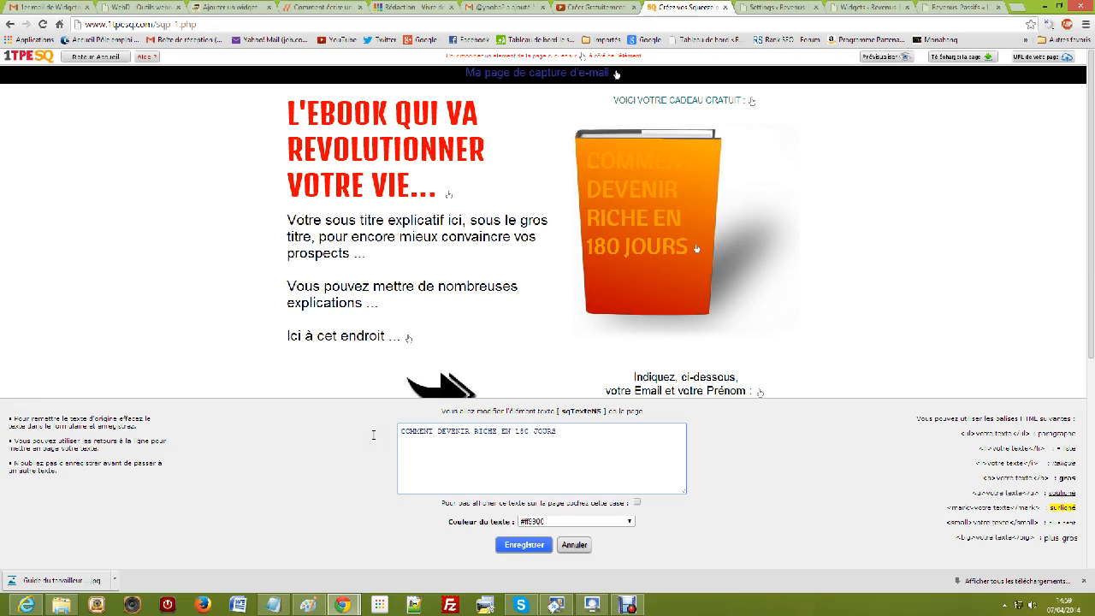
pyautogui.write('...')
# Set the book cover title's colour to green #008000 and save the element
pyautogui.click(630, 521)
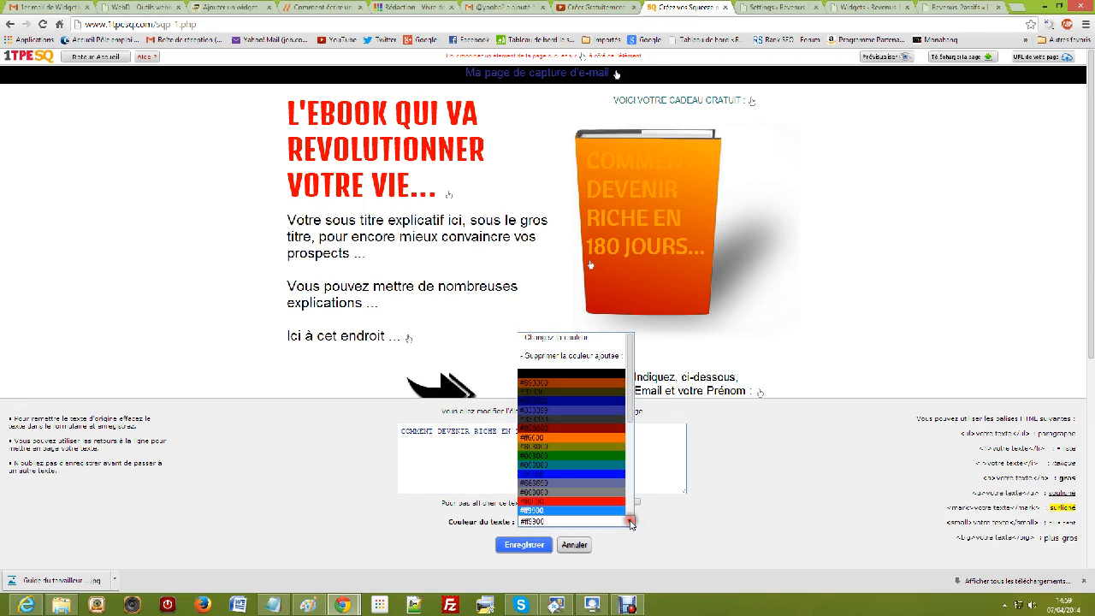
pyautogui.click(554, 459)
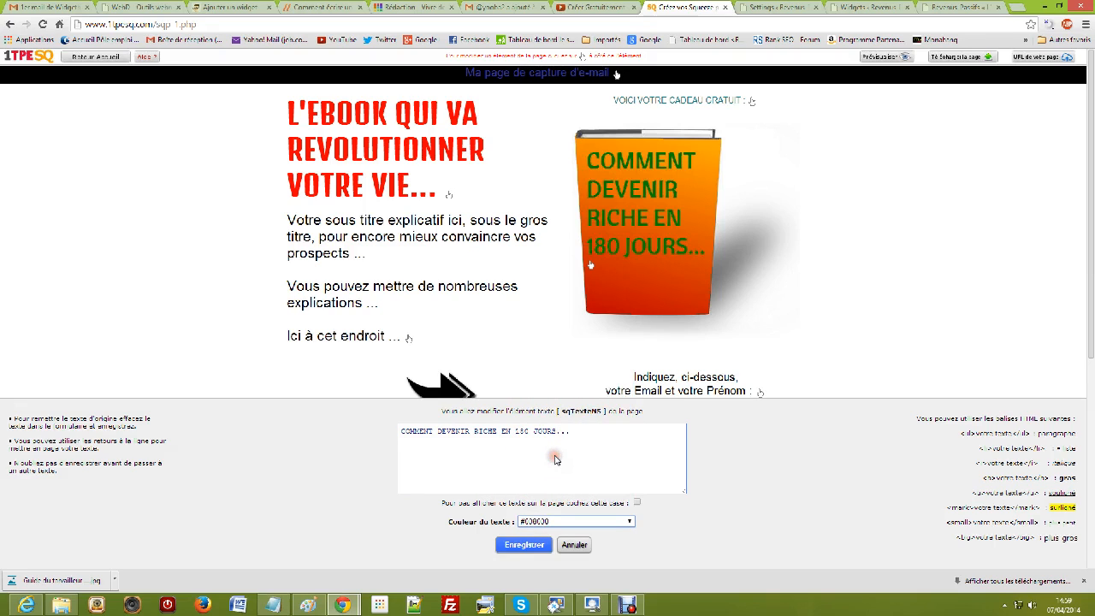
pyautogui.click(524, 545)
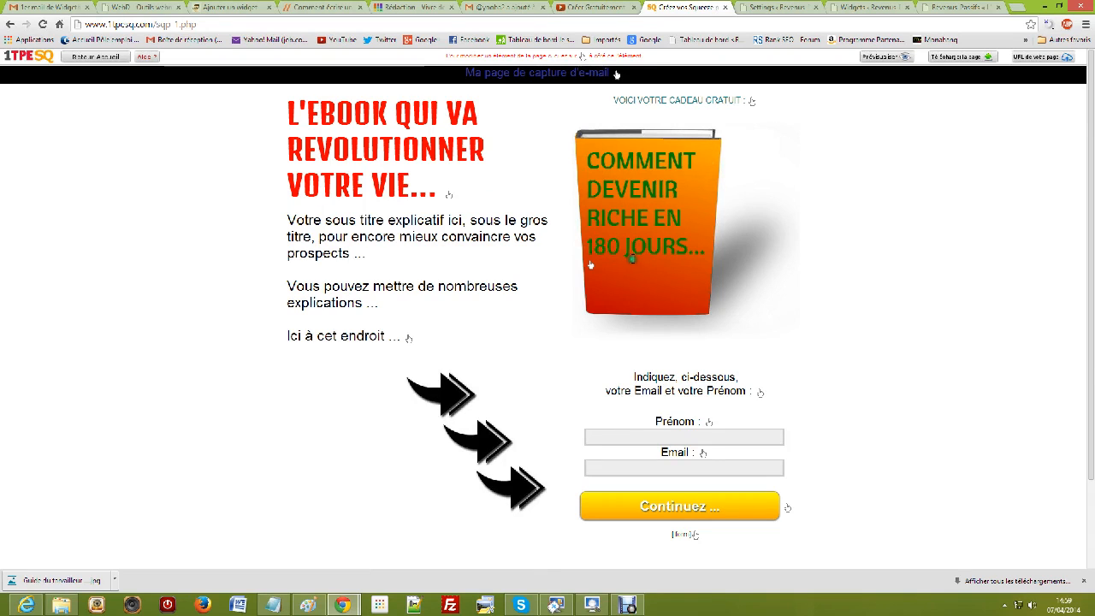
# Open the headline "L'EBOOK QUI VA REVOLUTIONNER VOTRE VIE..." for editing
pyautogui.click(450, 199)
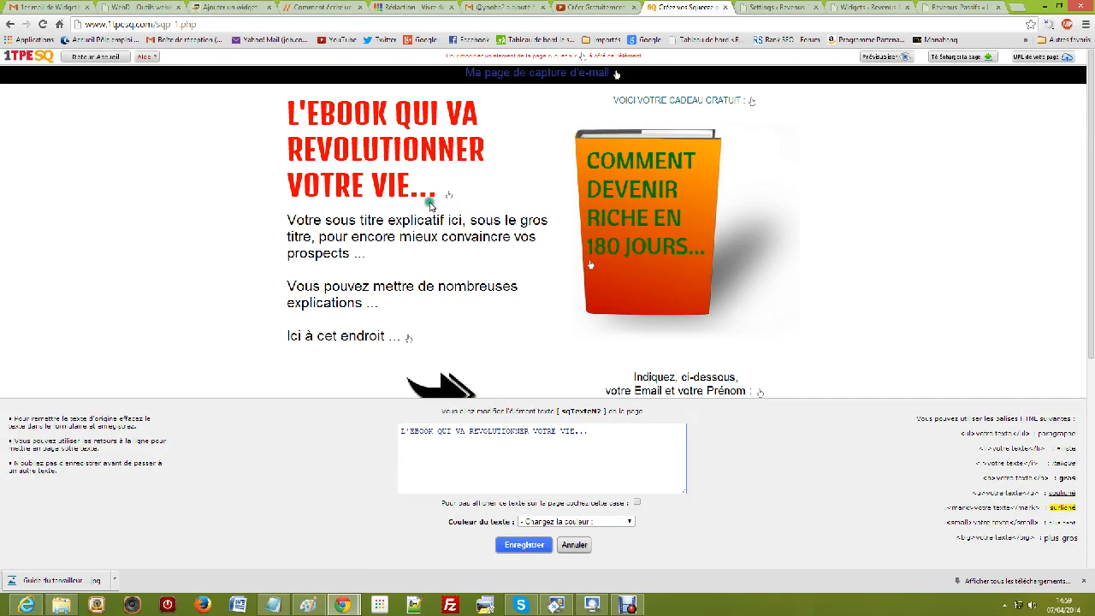
pyautogui.click(742, 451)
# Open the email form element for editing and enable the insertion of a custom script in place of the default form
pyautogui.scroll(-1, 750, 353)
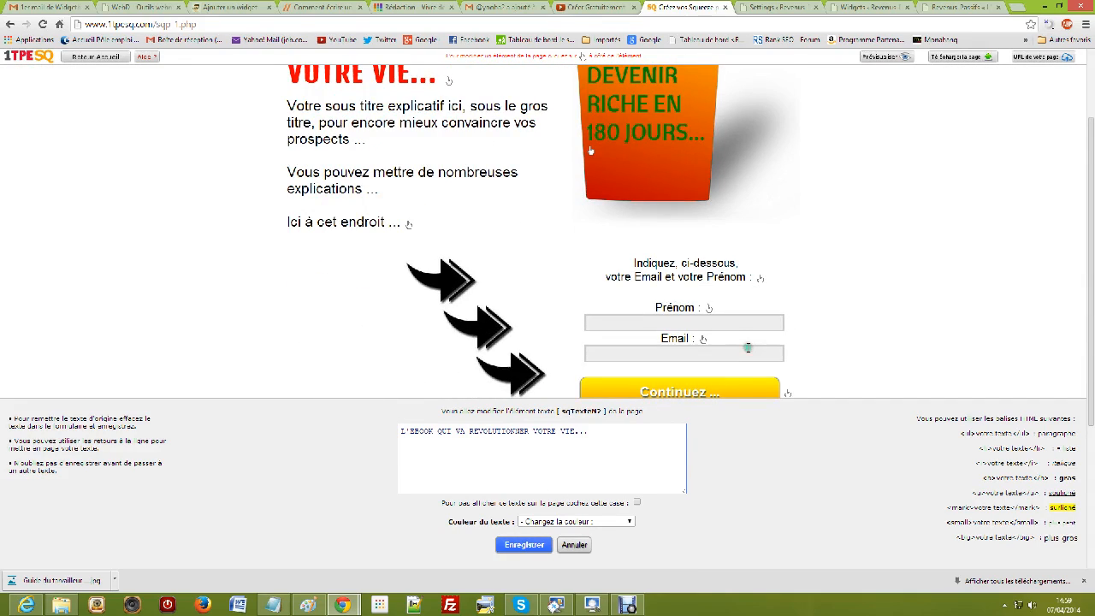
pyautogui.scroll(-1, 747, 348)
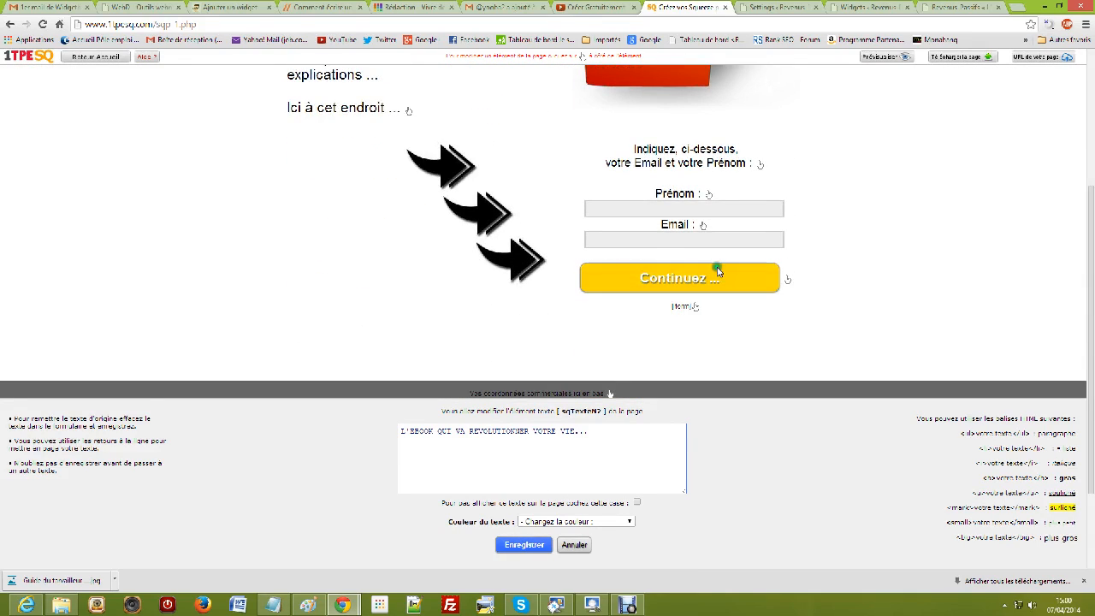
pyautogui.click(697, 308)
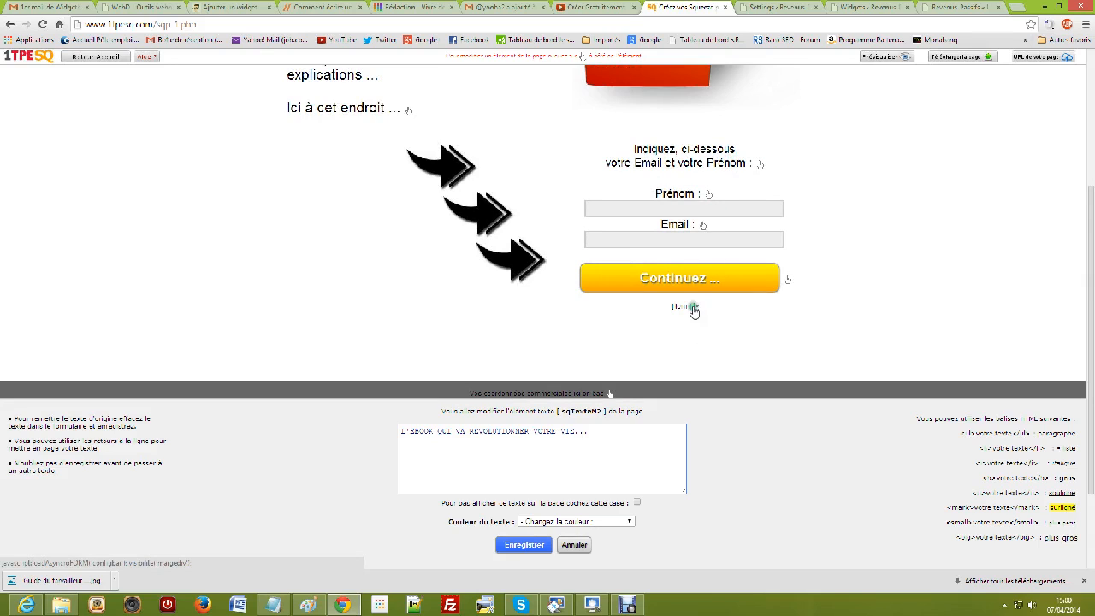
pyautogui.click(693, 307)
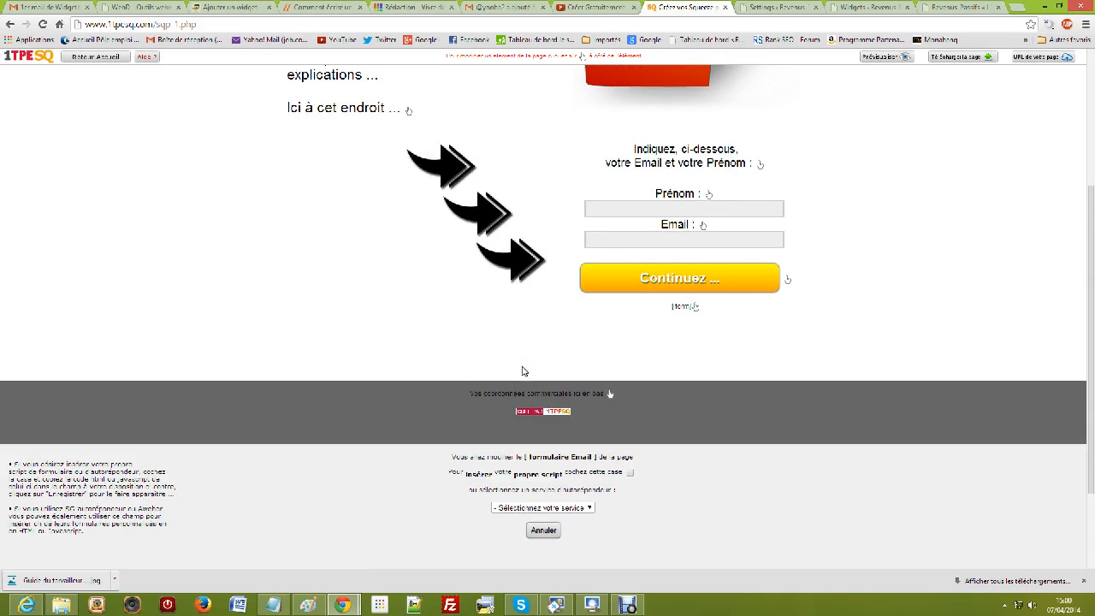
pyautogui.scroll(-2, 524, 370)
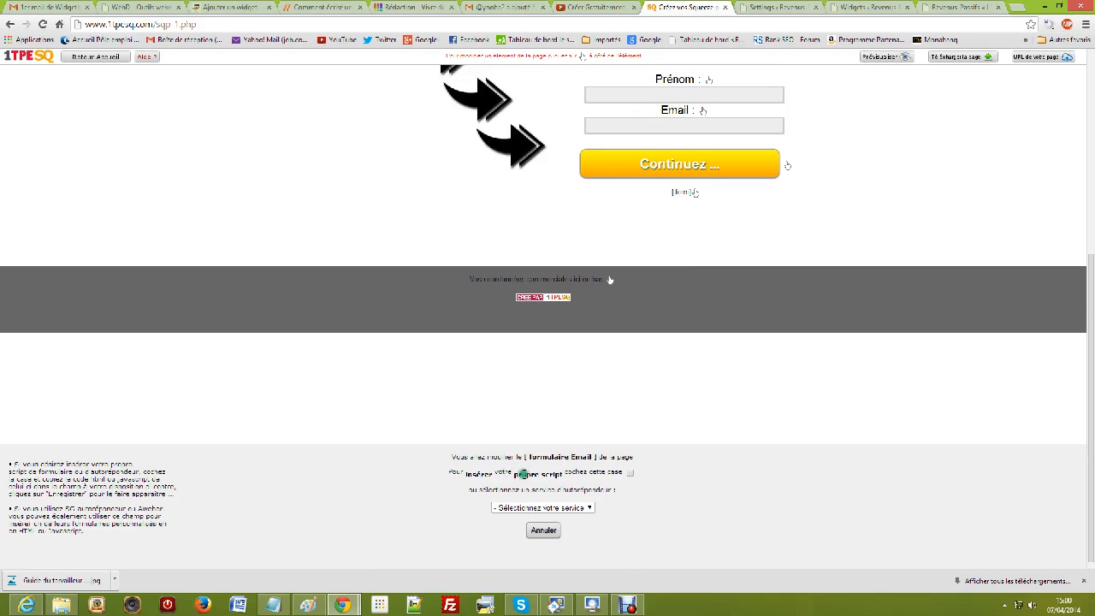
pyautogui.click(627, 473)
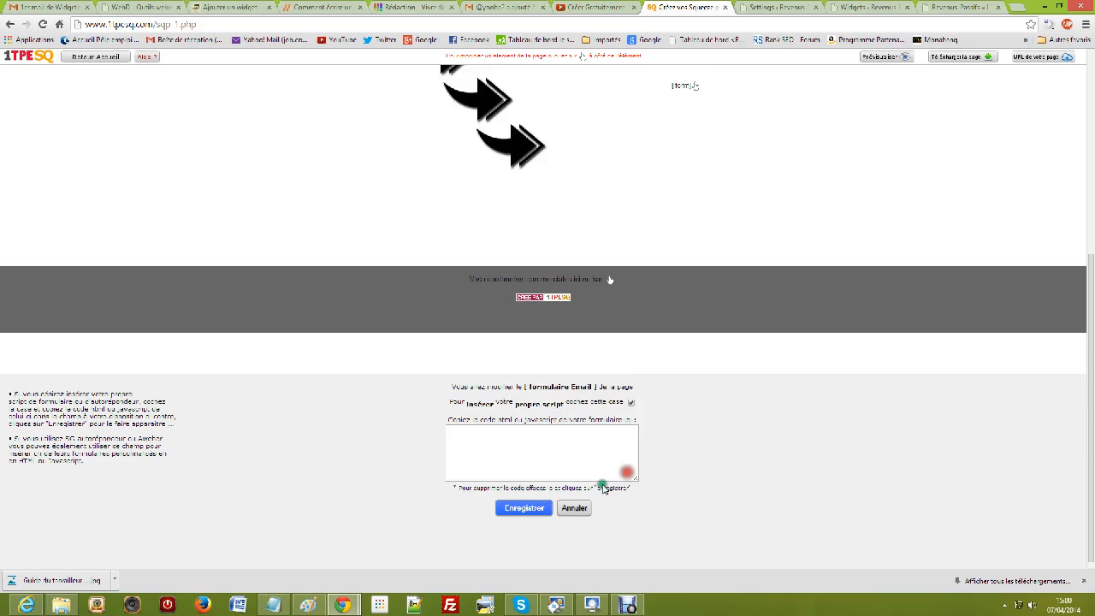
pyautogui.click(472, 440)
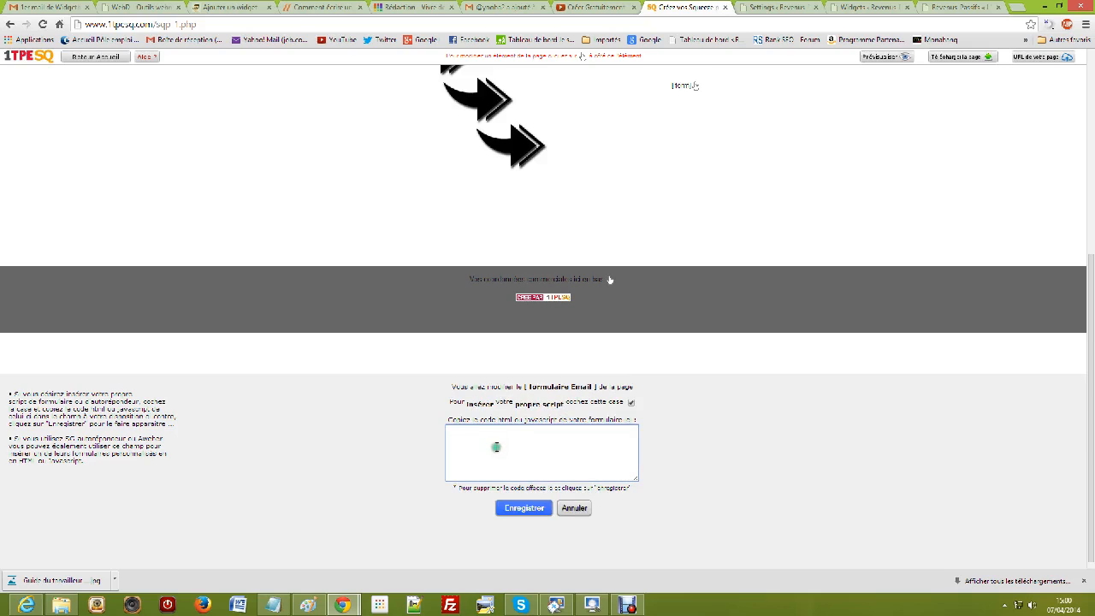
pyautogui.scroll(2, 728, 216)
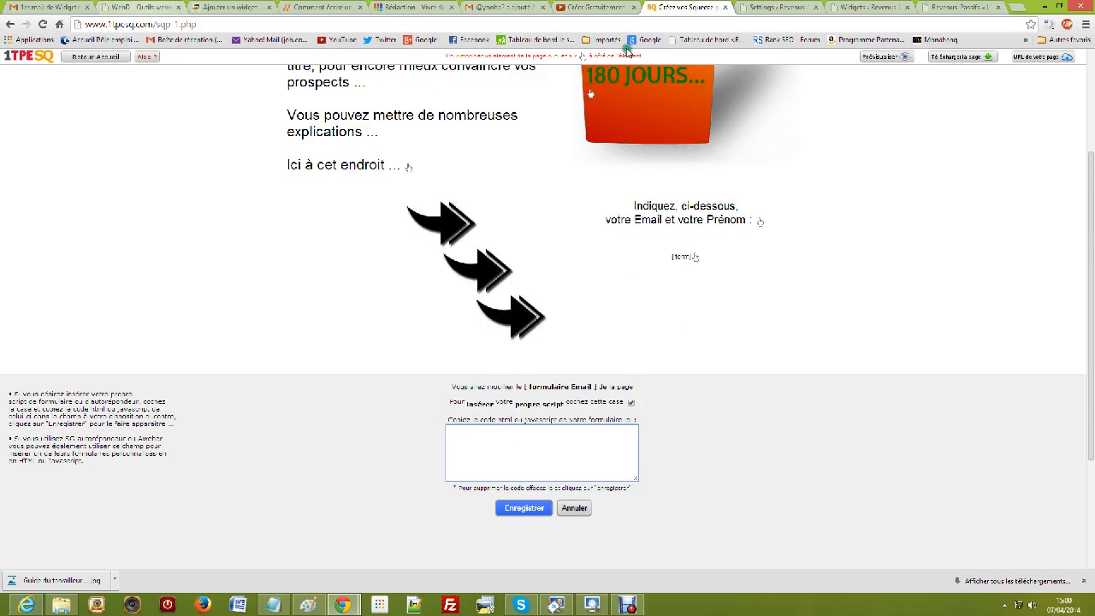
# Switch to the MailPoet settings in the WordPress admin and open the form "Formulaire MailPoet" for editing
pyautogui.click(777, 8)
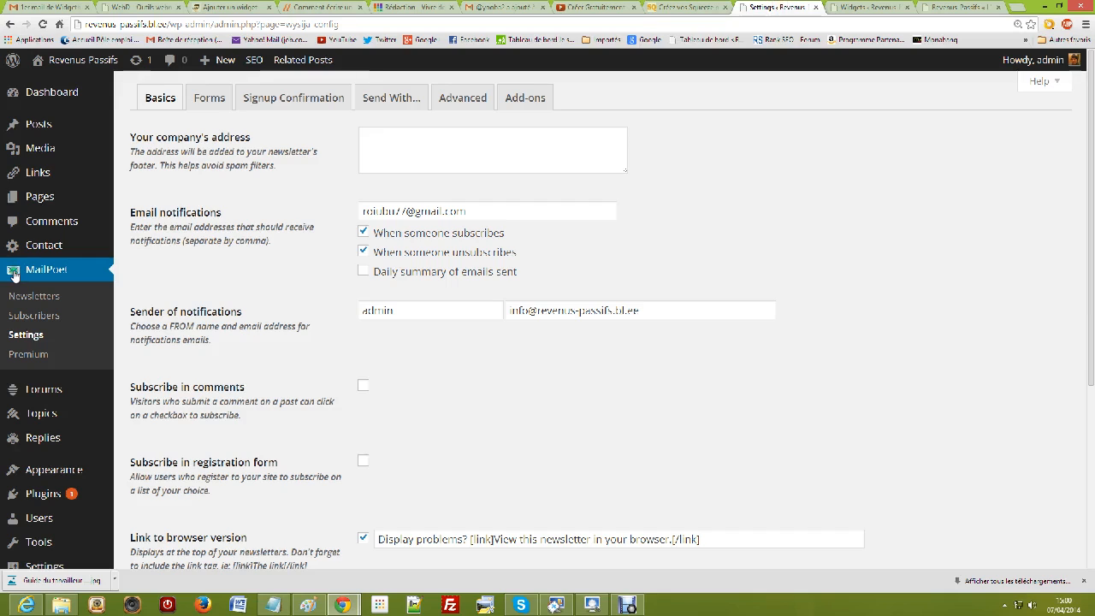
pyautogui.moveTo(32, 255)
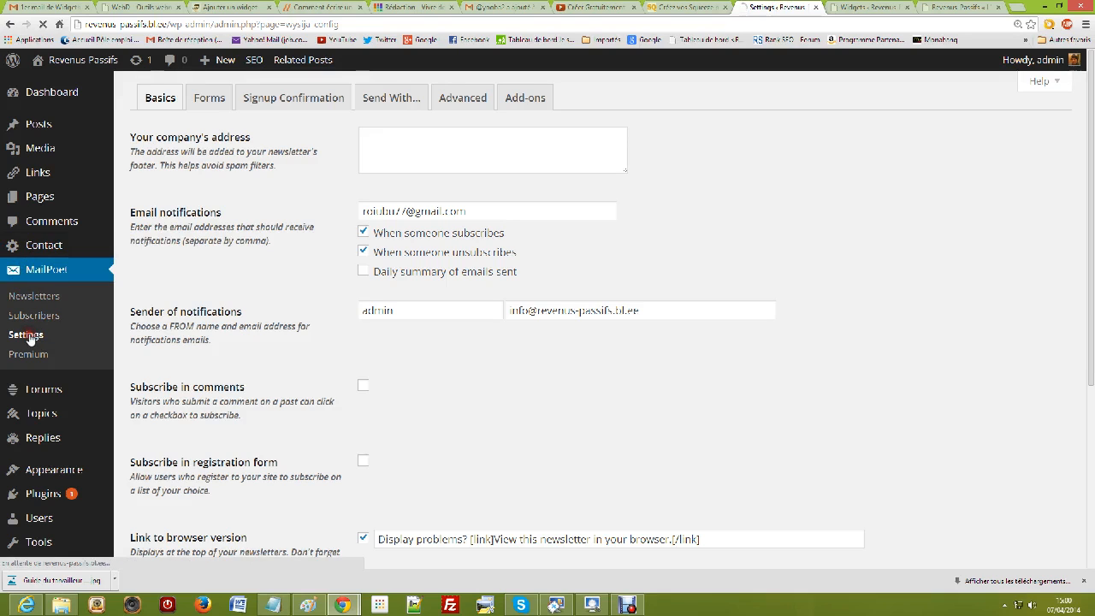
pyautogui.click(202, 100)
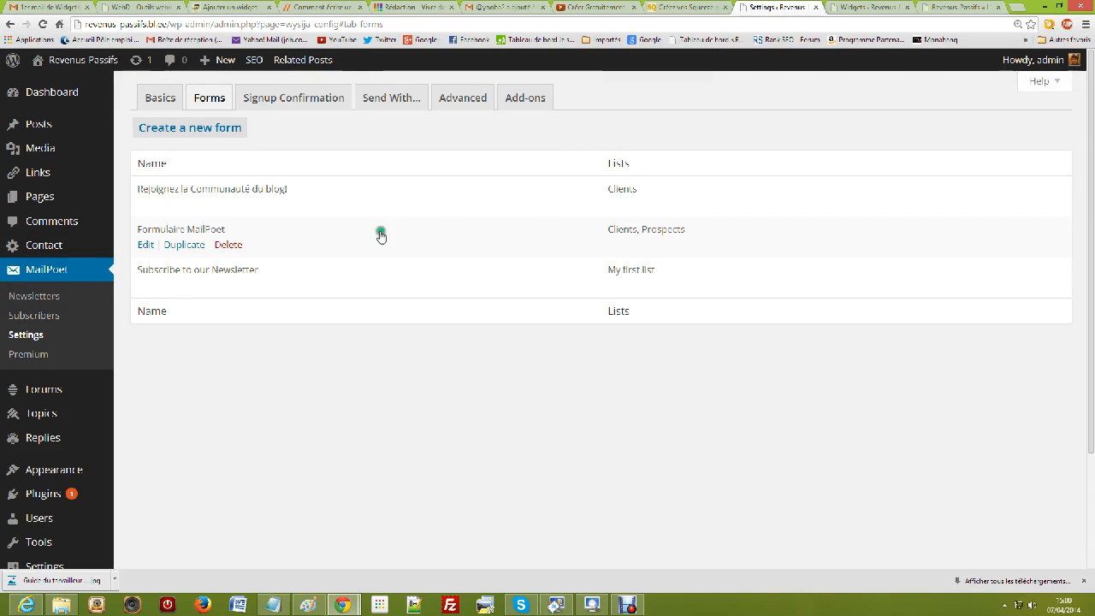
pyautogui.click(147, 246)
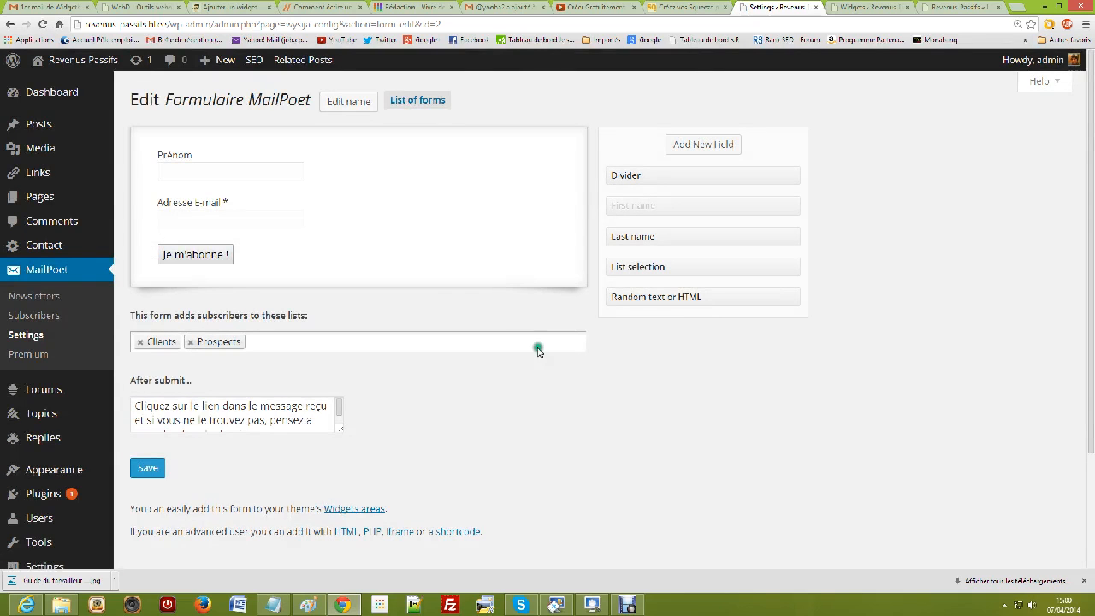
# Display the MailPoet form's HTML version and copy its entire code
pyautogui.scroll(-3, 552, 418)
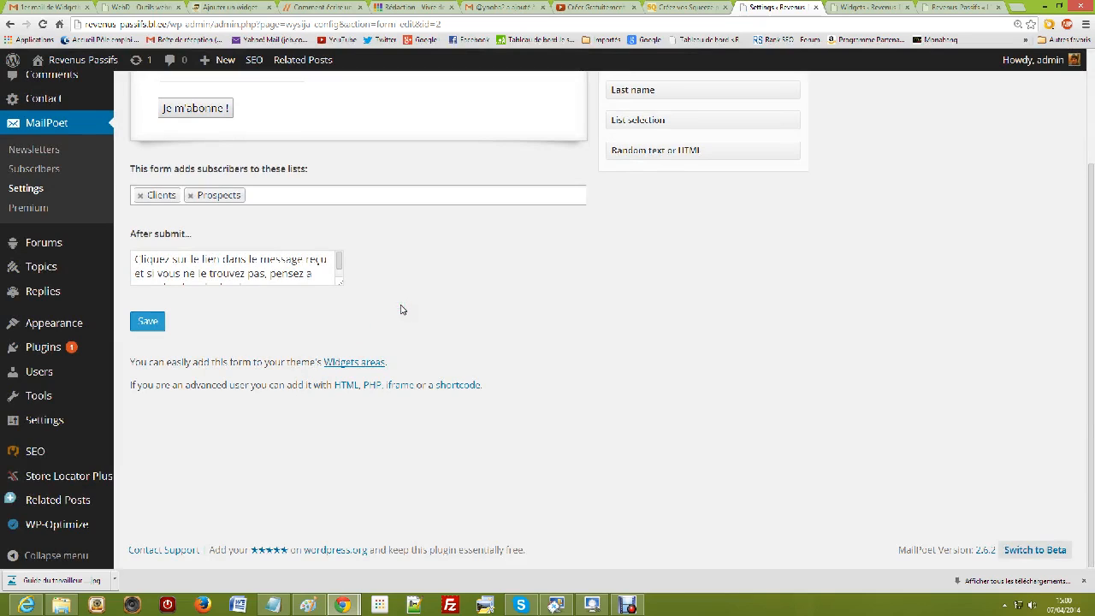
pyautogui.click(346, 386)
pyautogui.moveTo(136, 410); pyautogui.dragTo(215, 454)
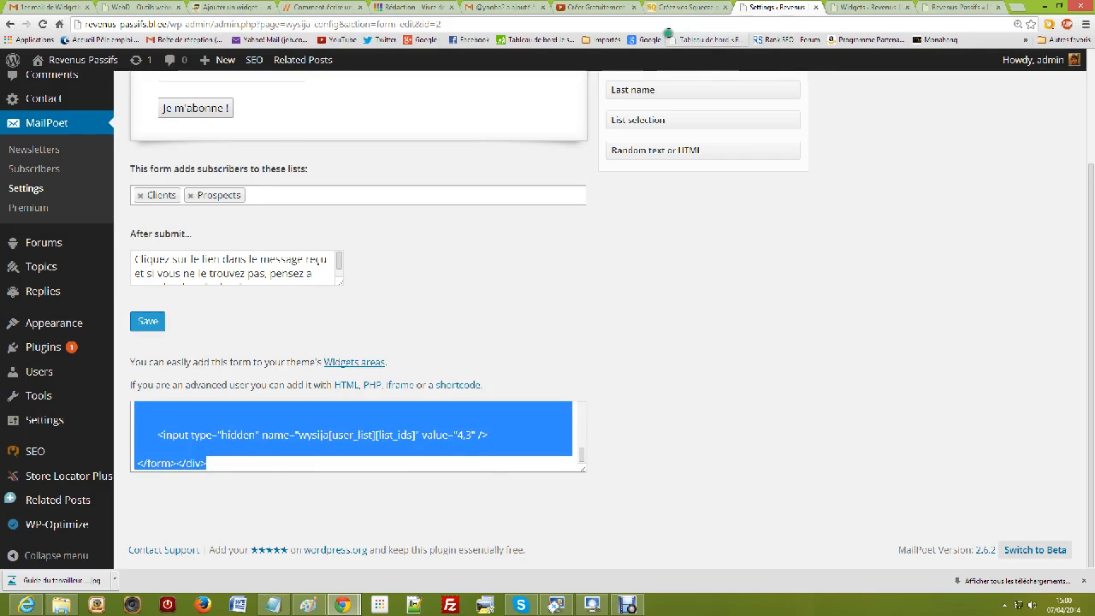
# Return to the 1TPE SQ page editor, paste the copied MailPoet form code into the email form's custom script field and save it
pyautogui.click(688, 8)
pyautogui.click(457, 446)
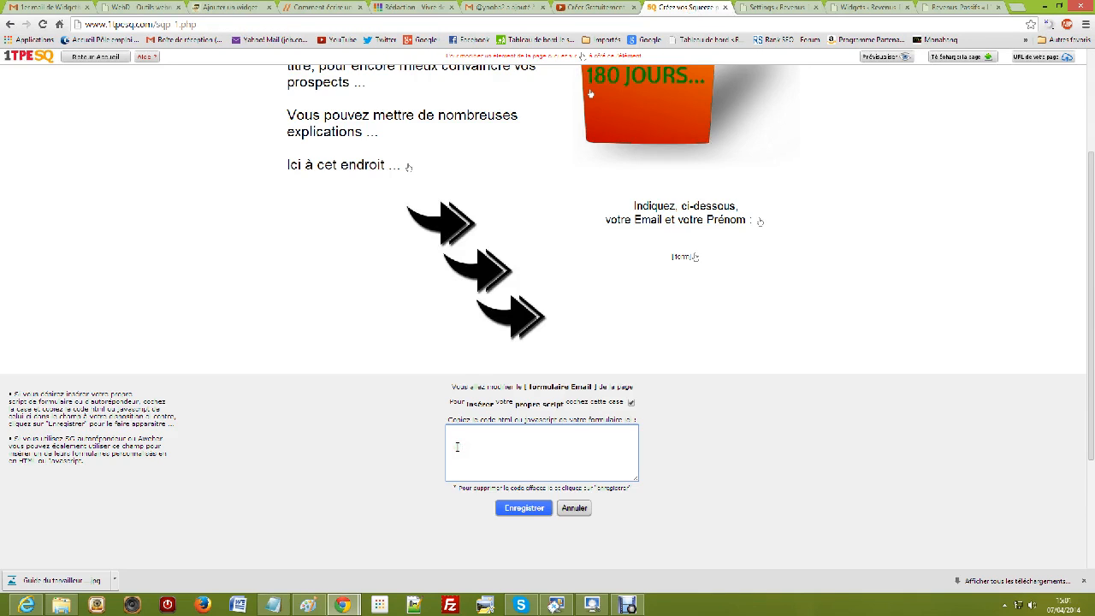
pyautogui.hotkey('ctrl', 'v')
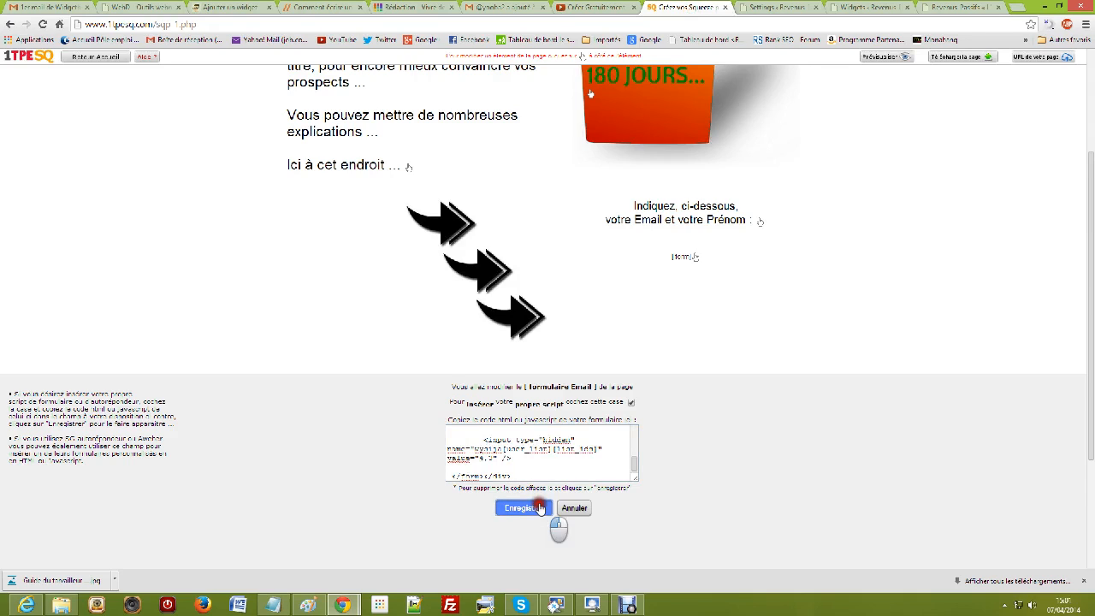
pyautogui.click(522, 508)
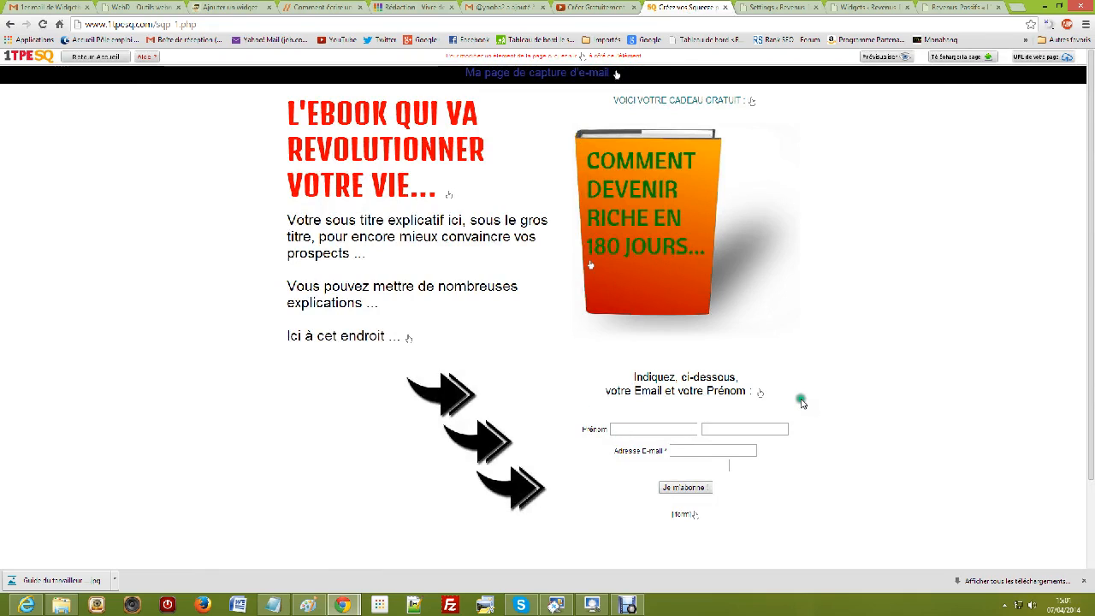
# Review the squeeze page with its embedded subscription form, preview the finished page separately, and close the preview to return to the editor
pyautogui.scroll(-3, 800, 400)
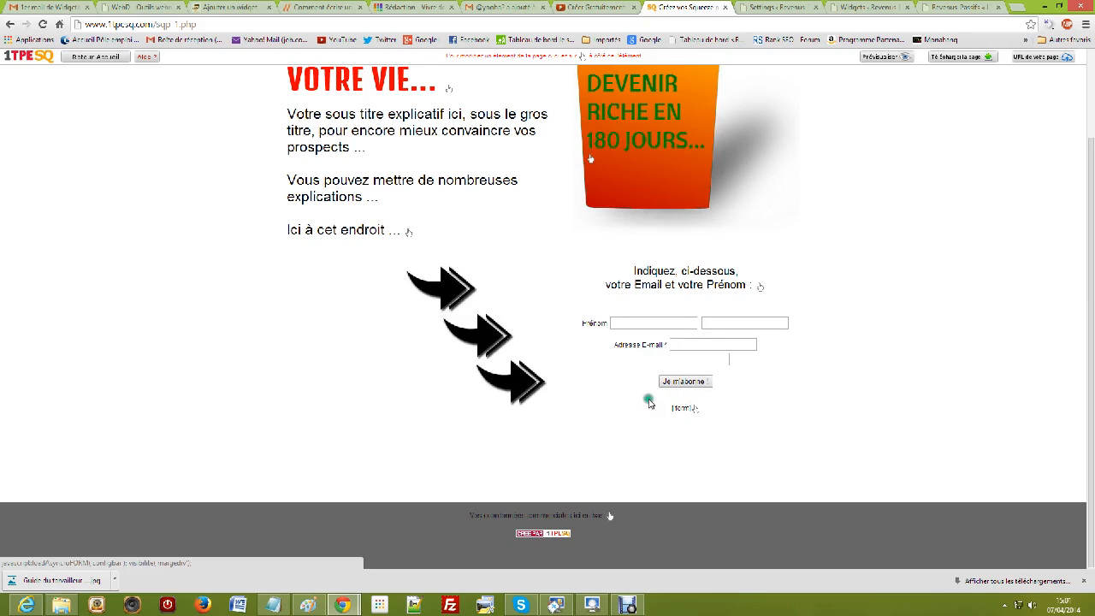
pyautogui.scroll(2, 564, 438)
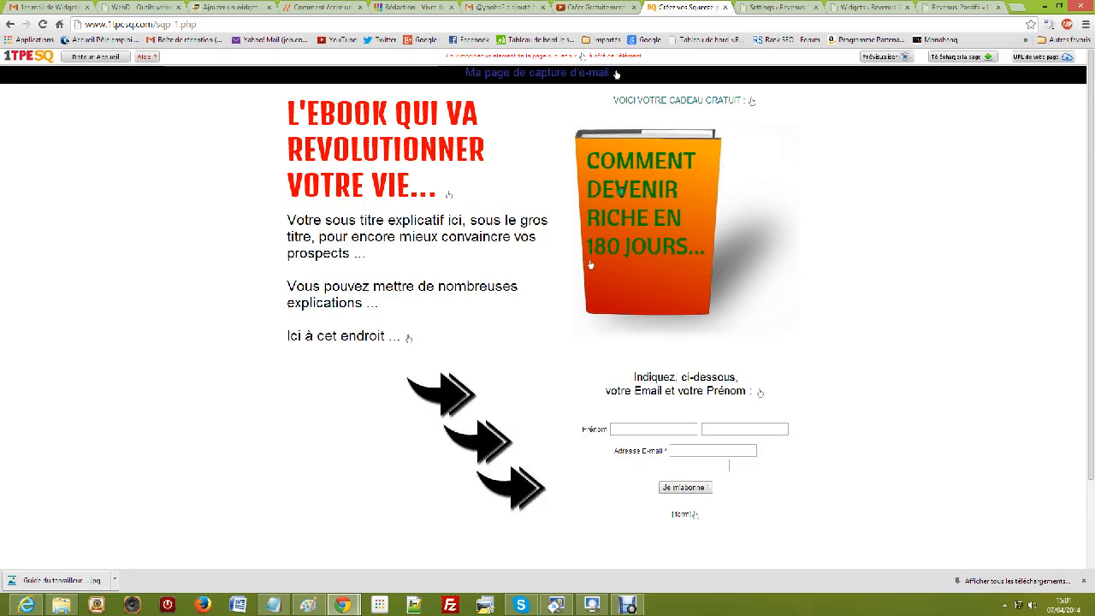
pyautogui.click(881, 57)
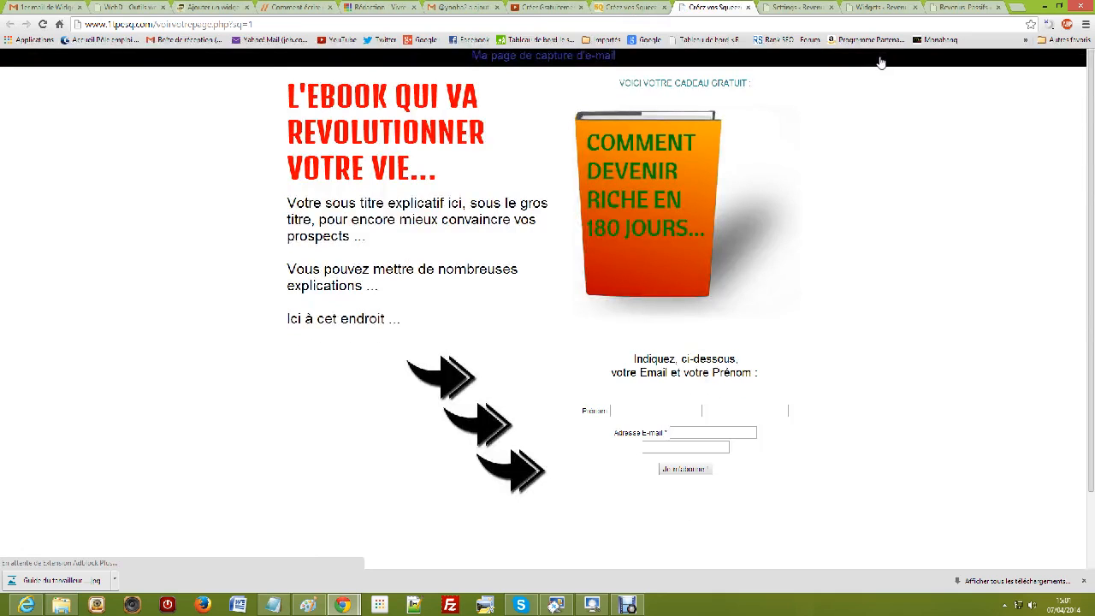
pyautogui.scroll(-1, 484, 360)
pyautogui.scroll(1, 484, 361)
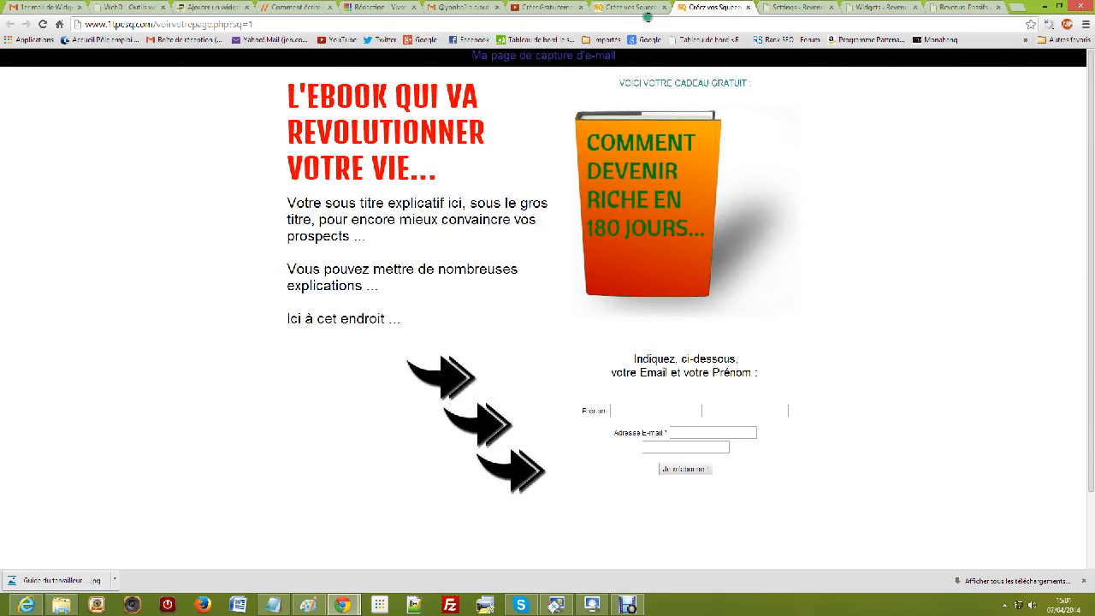
pyautogui.click(744, 9)
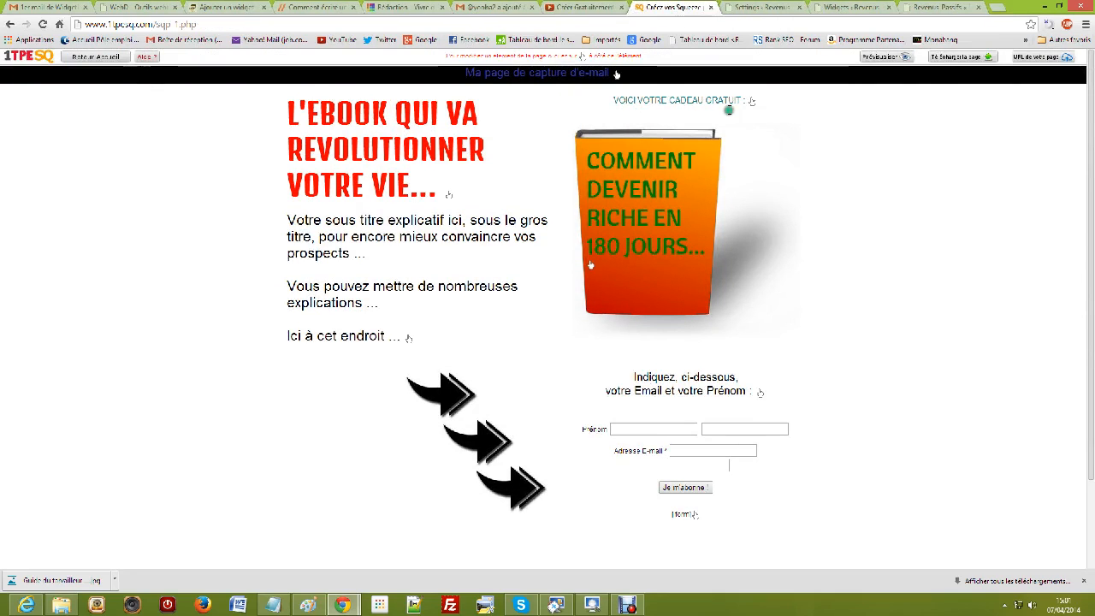
pyautogui.click(962, 60)
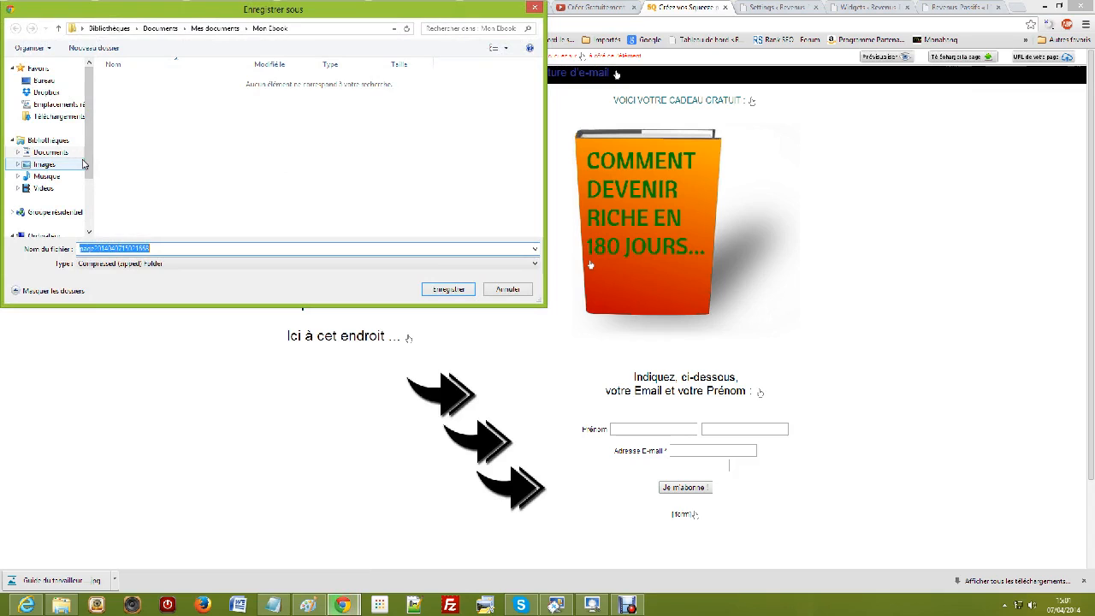
pyautogui.click(41, 80)
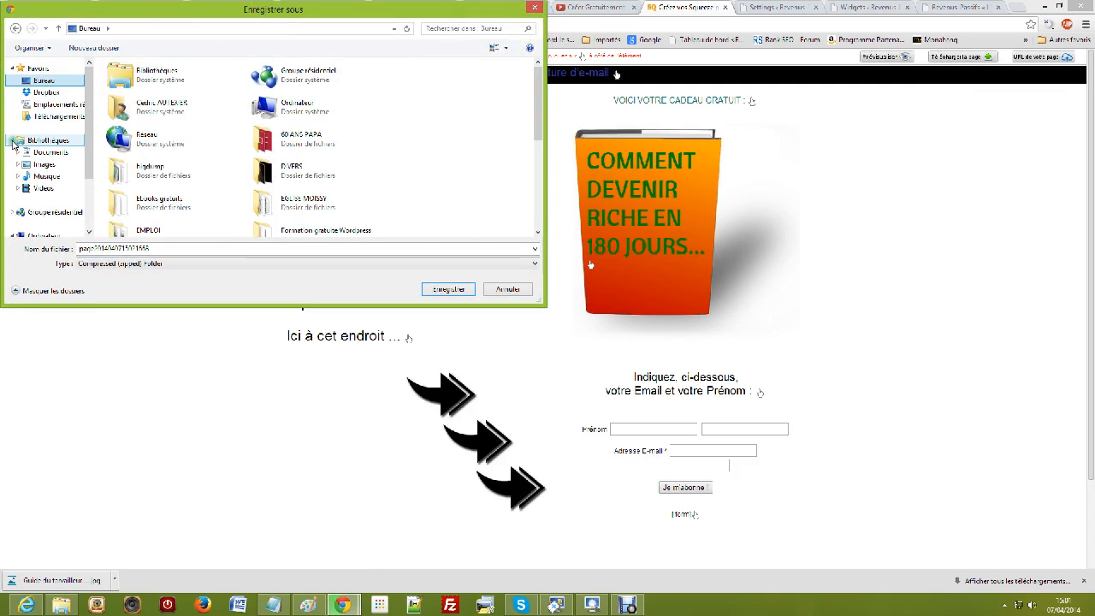
pyautogui.click(506, 295)
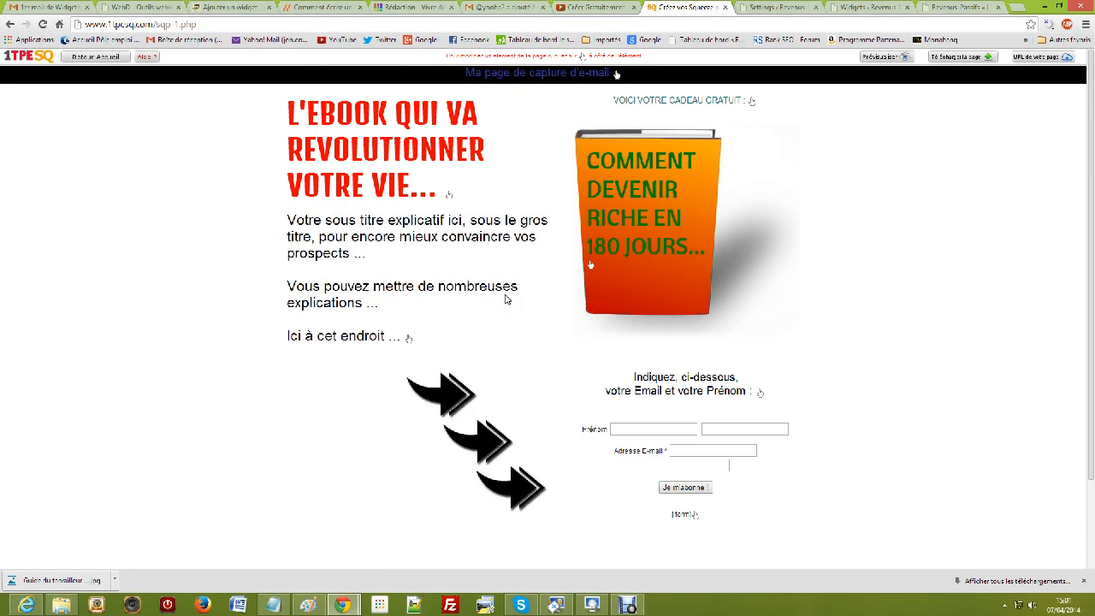